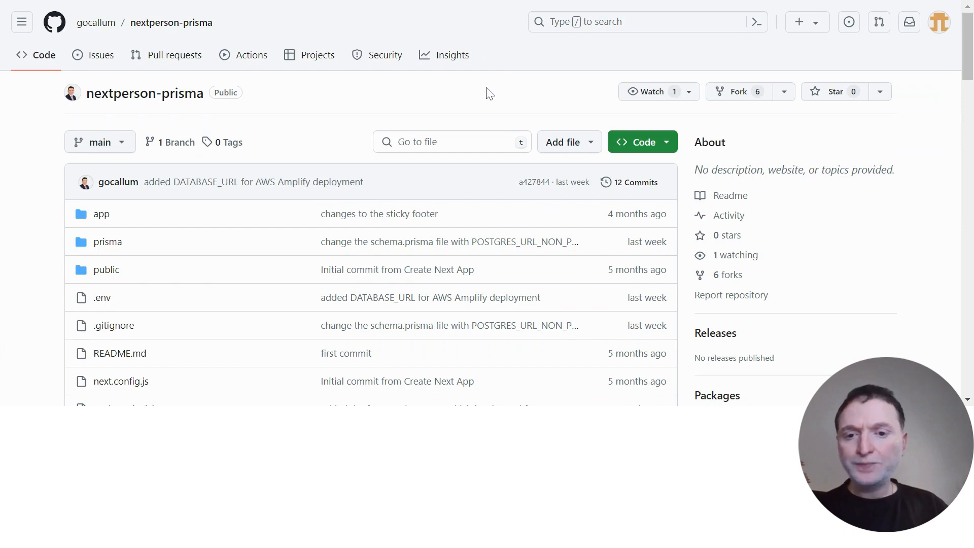
Look over the nextperson-prisma repository's files and README, and start a new fork of it.
scroll(489, 94, "down", 7)
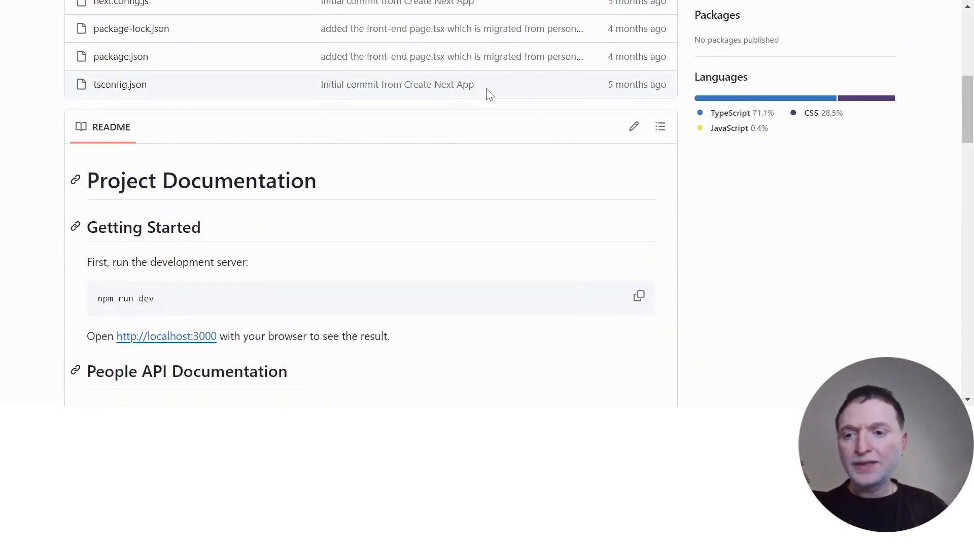
scroll(490, 94, "down", 2)
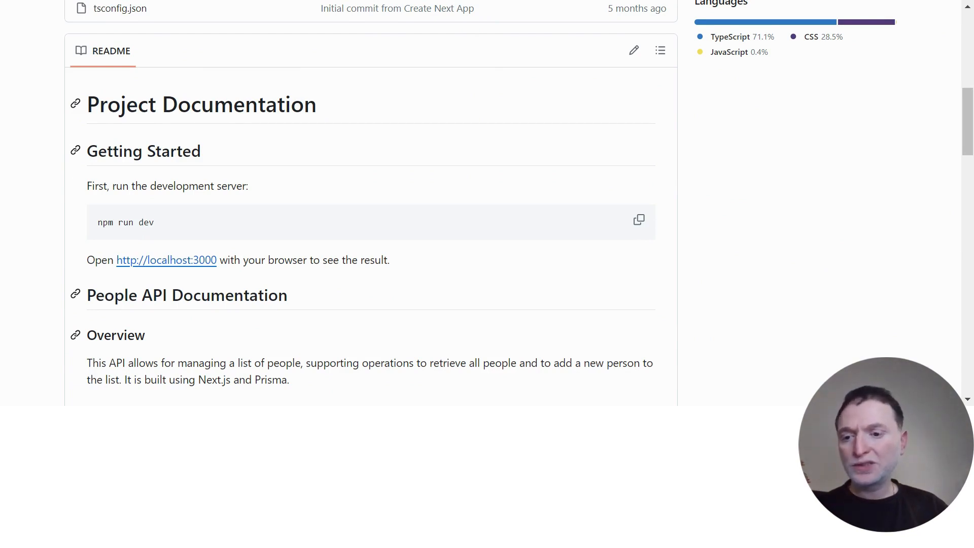
scroll(187, 78, "up", 5)
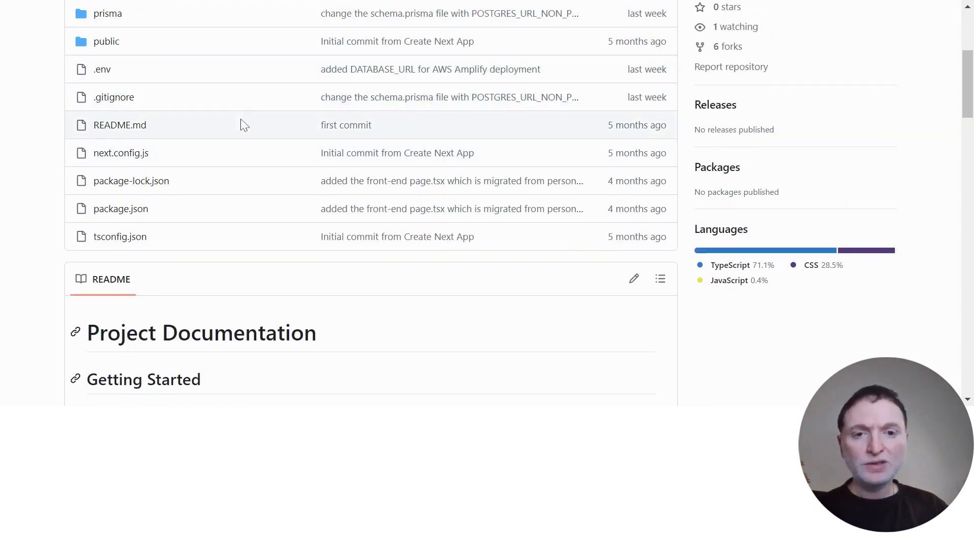
scroll(245, 125, "up", 5)
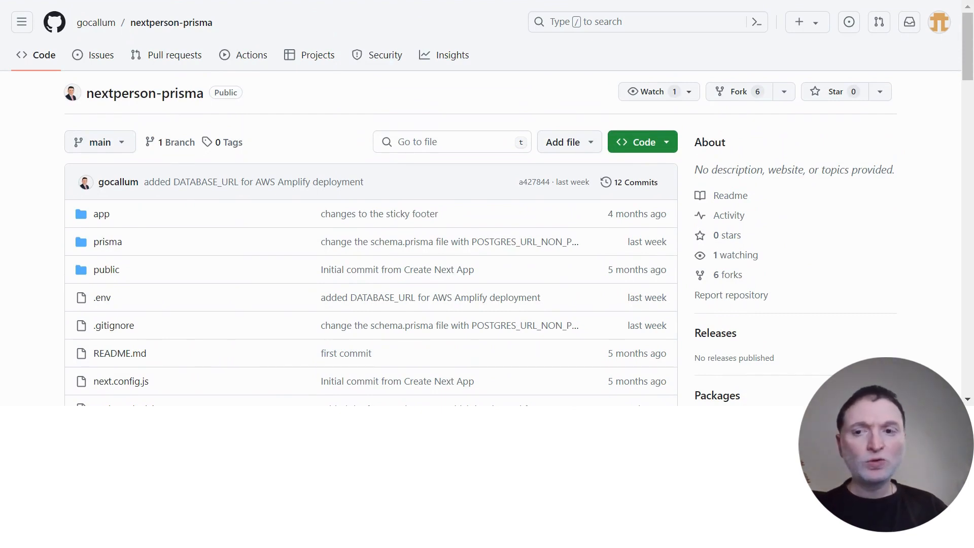
left_click(742, 99)
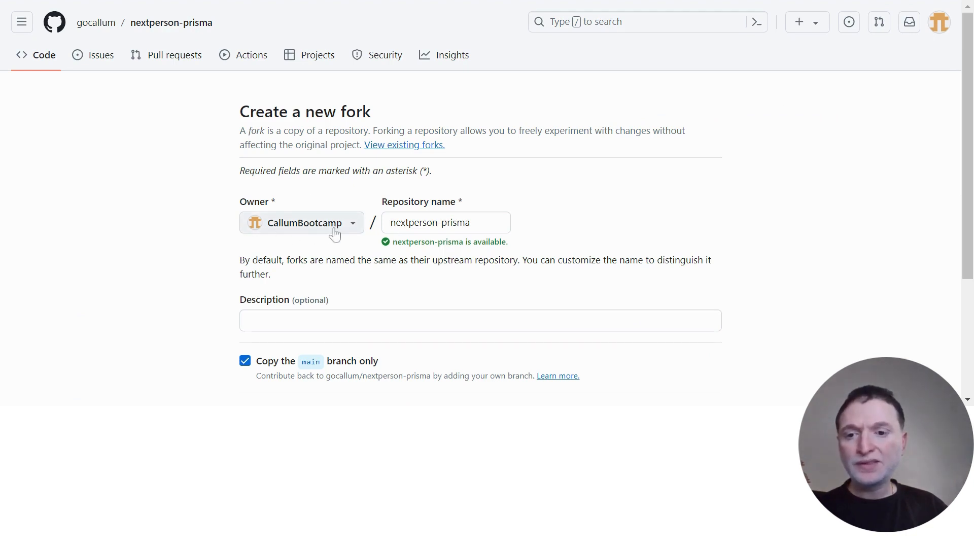
mouse_move(91, 31)
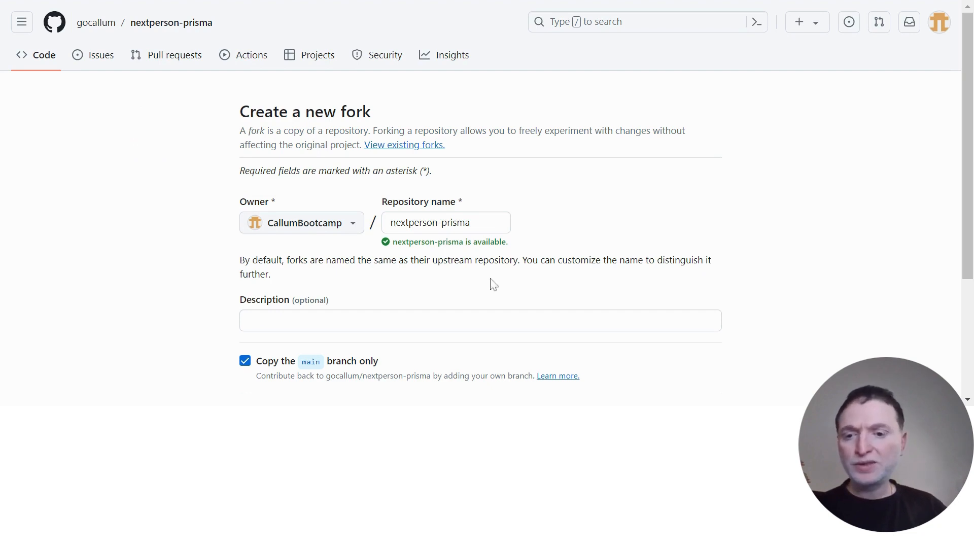
Enter the fork description "This is a forked version of the original repo provided by" followed by the author's name.
left_click(497, 317)
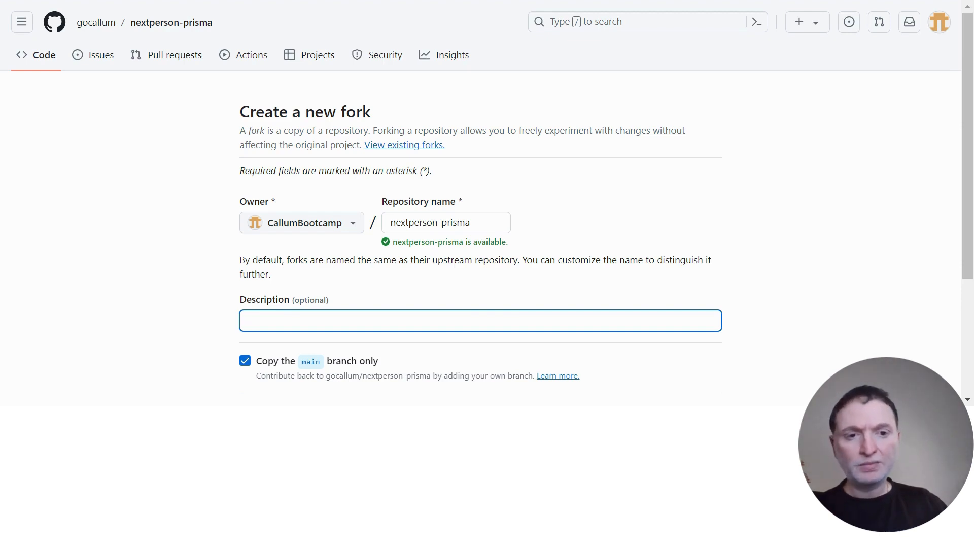
type("This is a fo")
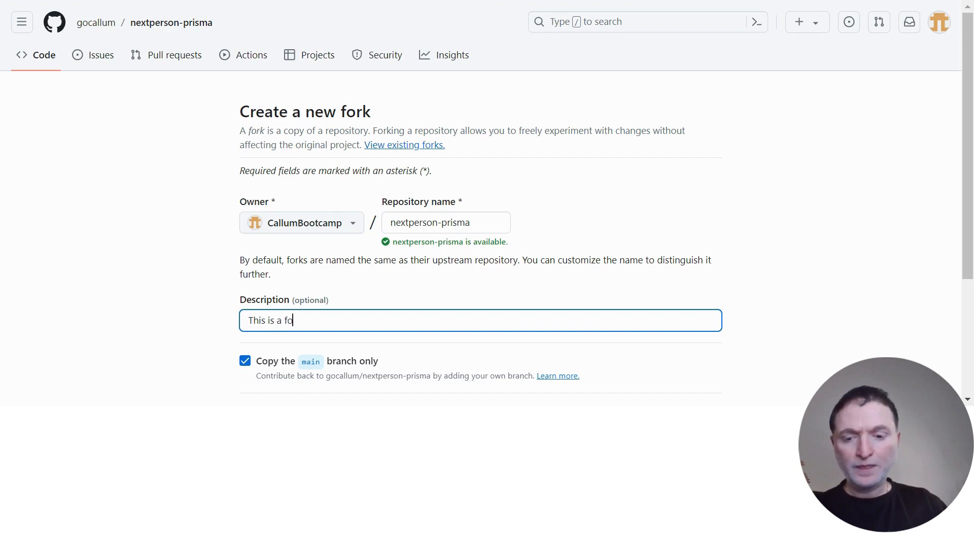
type("rked version of the oriign")
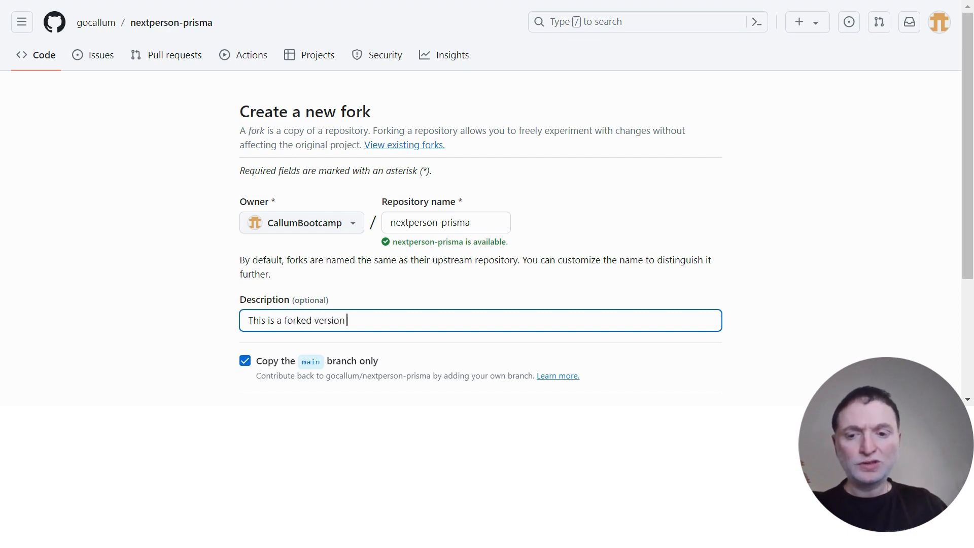
key("BackSpace")
key("BackSpace")
key("BackSpace")
type("ginal re")
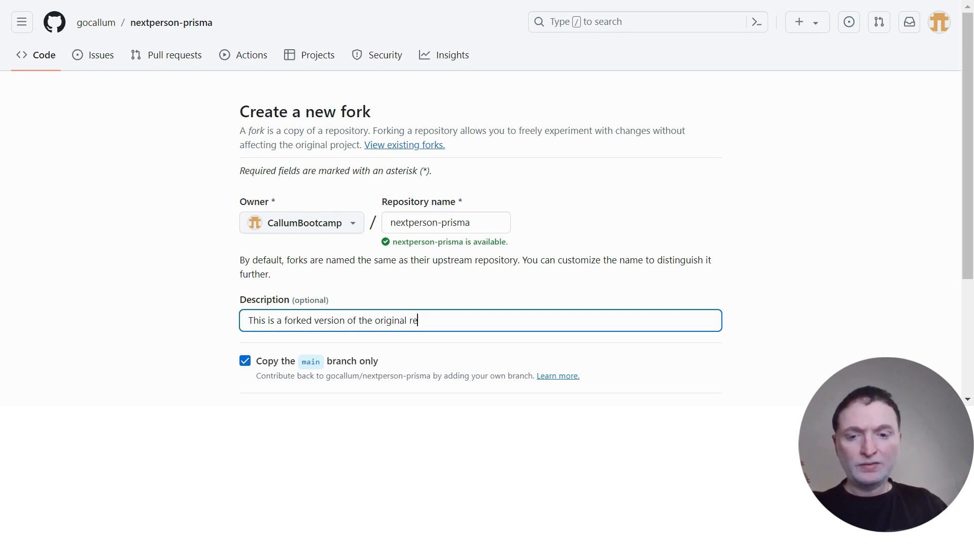
type("po pr")
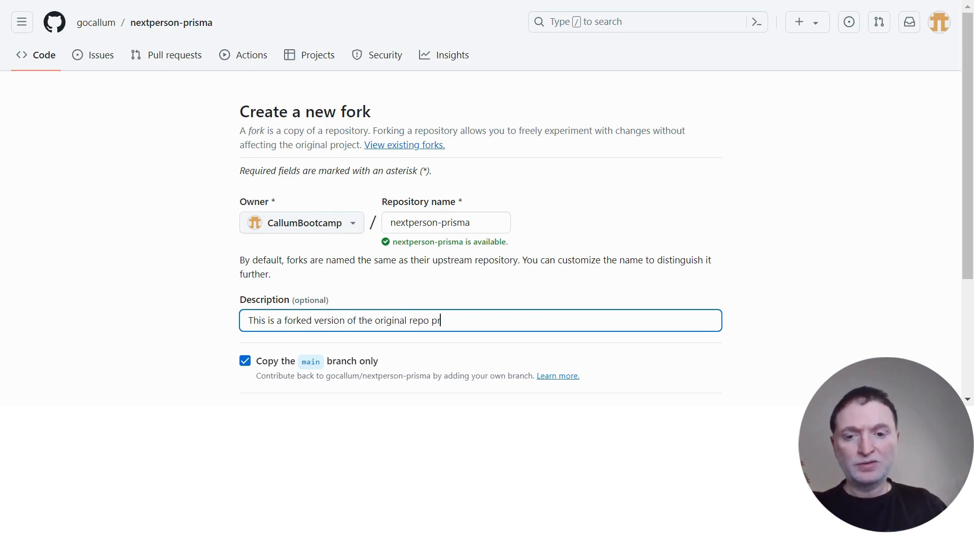
type("vided by")
key("ctrl+BackSpace")
key("ctrl+BackSpace")
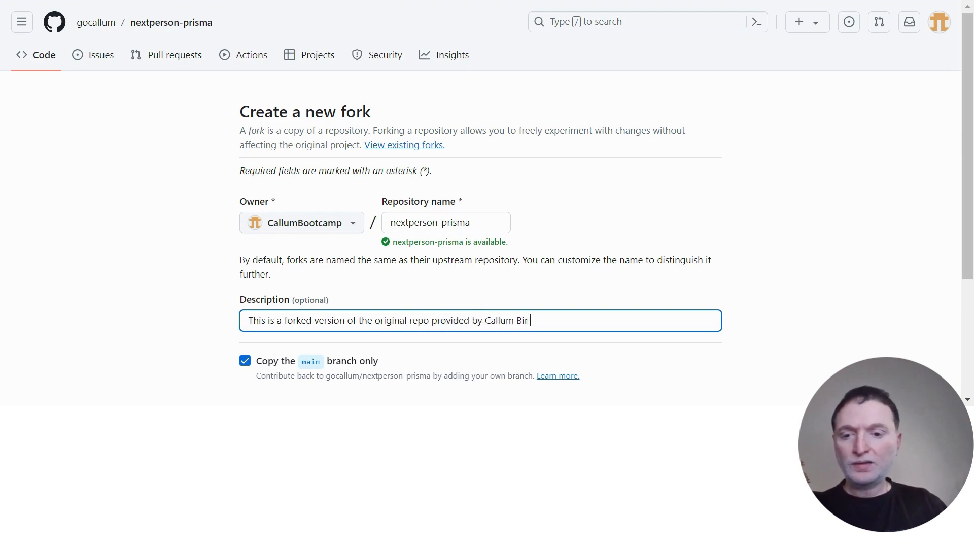
Create the nextperson-prisma fork with the entered description.
left_click(882, 251)
scroll(888, 264, "down", 3)
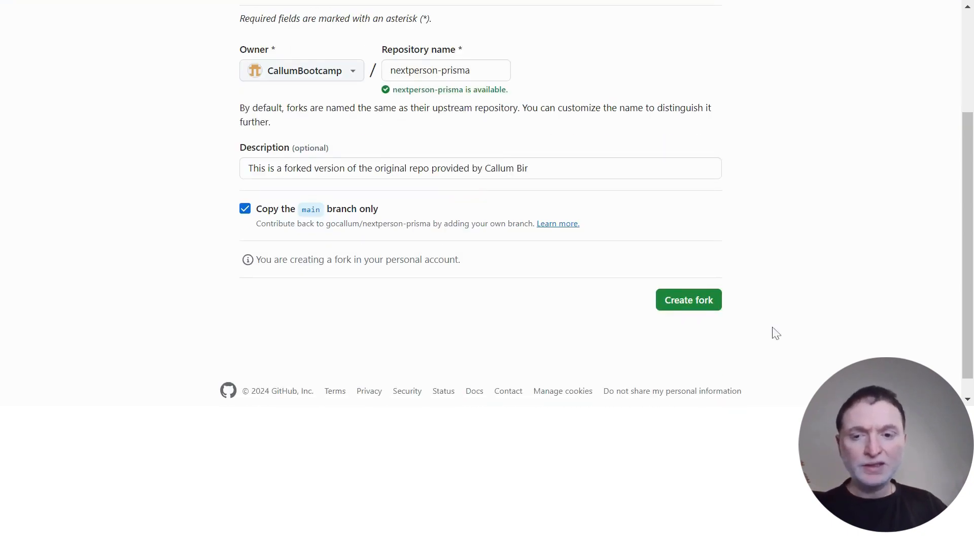
left_click(695, 307)
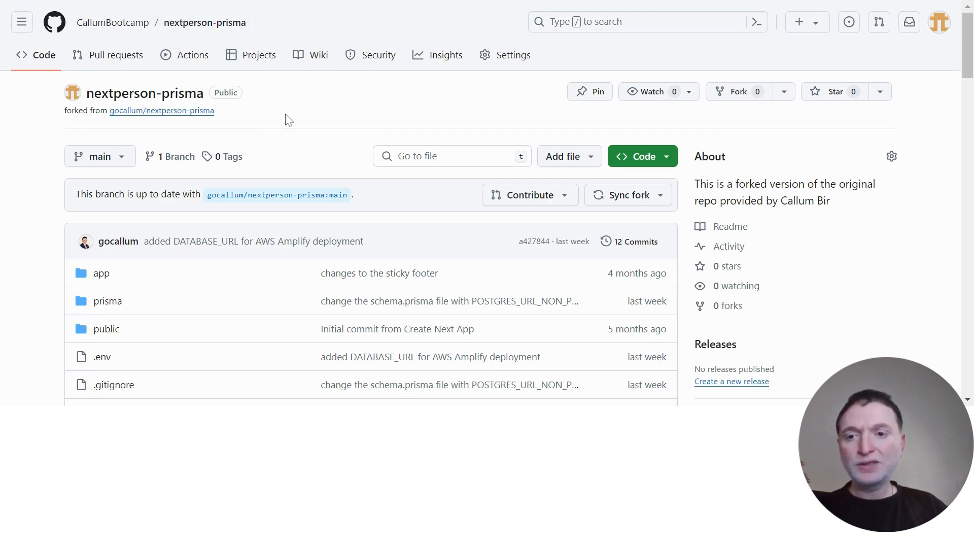
scroll(305, 104, "down", 2)
scroll(304, 103, "down", 2)
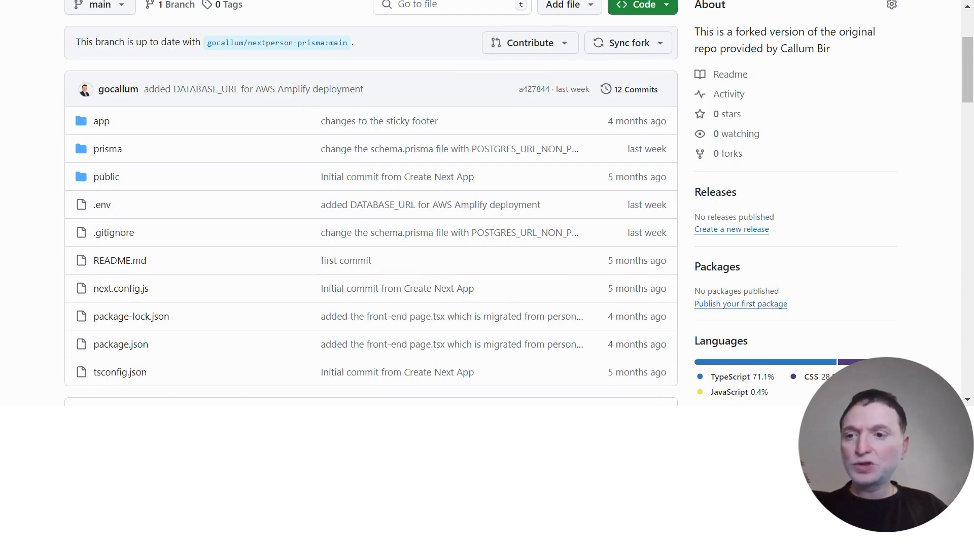
scroll(296, 106, "down", 2)
scroll(297, 108, "down", 6)
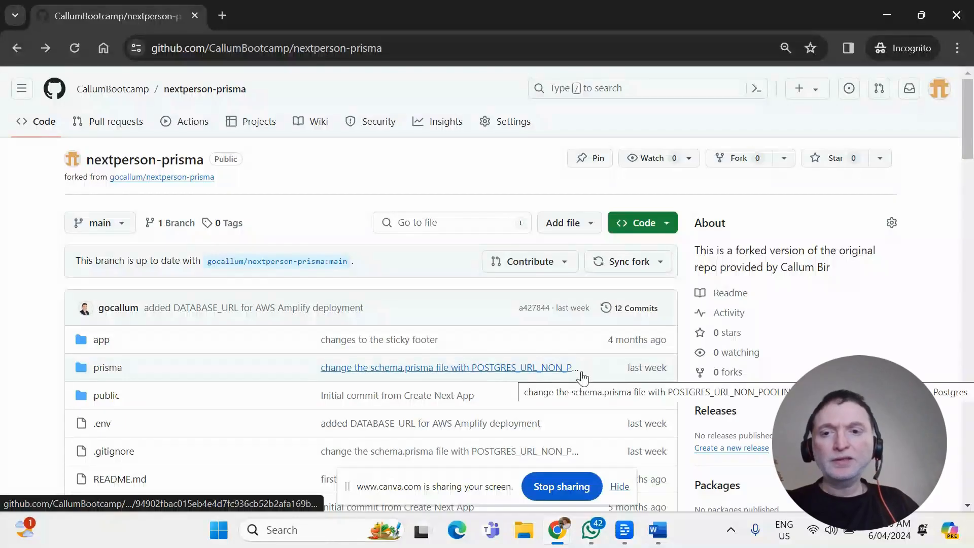
Find and launch the Windows Terminal app and maximize its window.
left_click(318, 530)
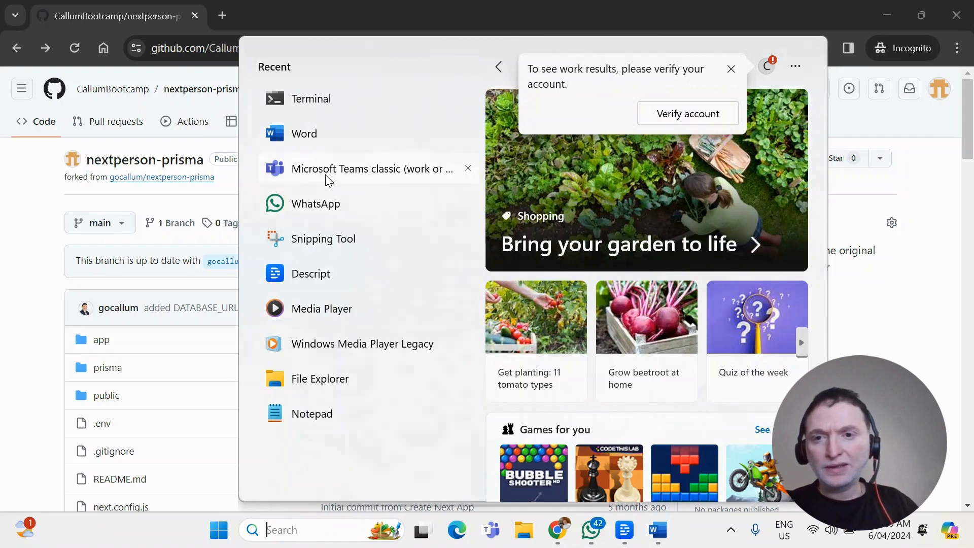
type("term")
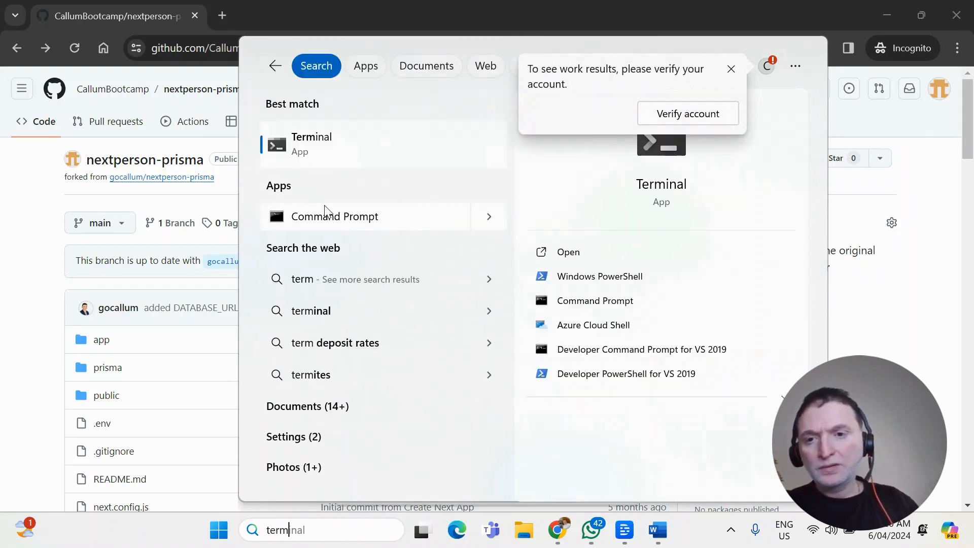
left_click(339, 144)
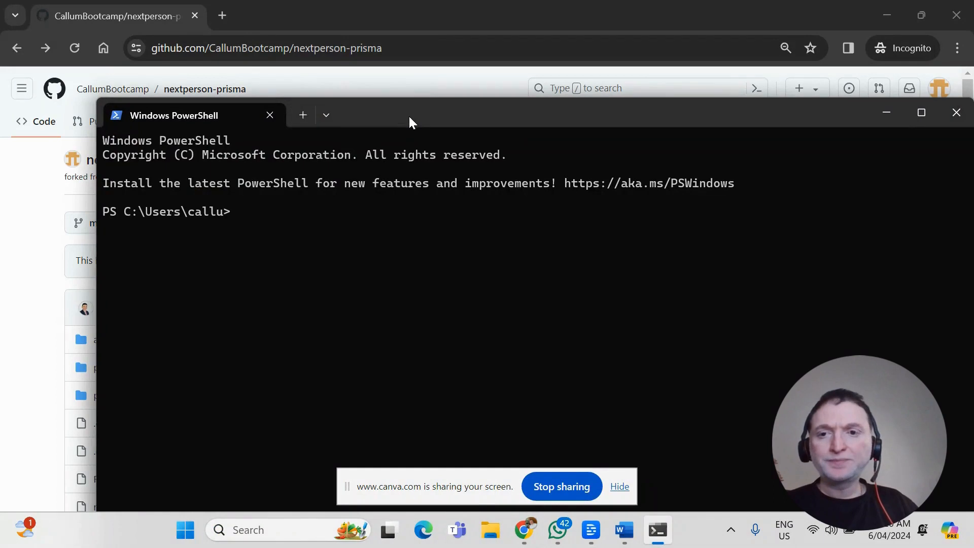
double_click(413, 115)
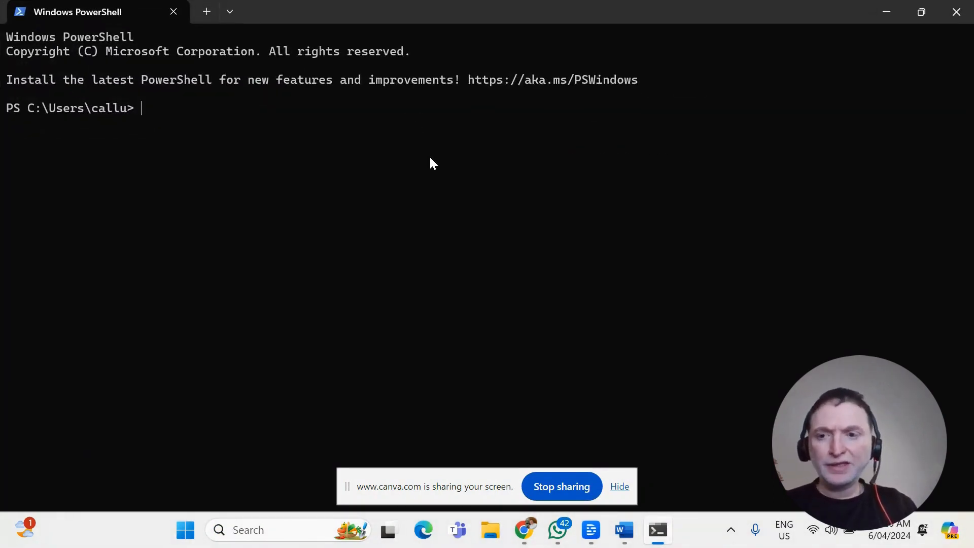
Change the working directory to the Downloads folder.
type("cd .\\Down")
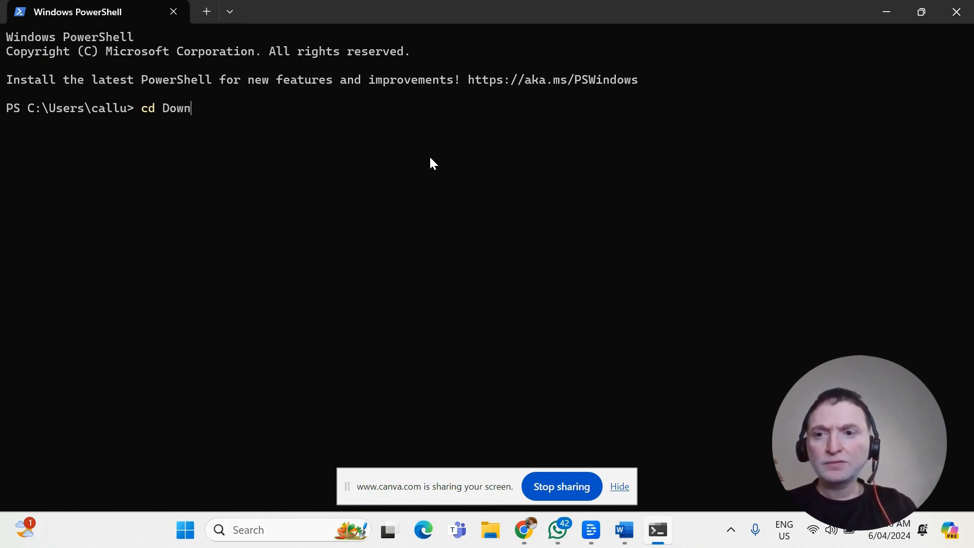
key("Tab")
key("Return")
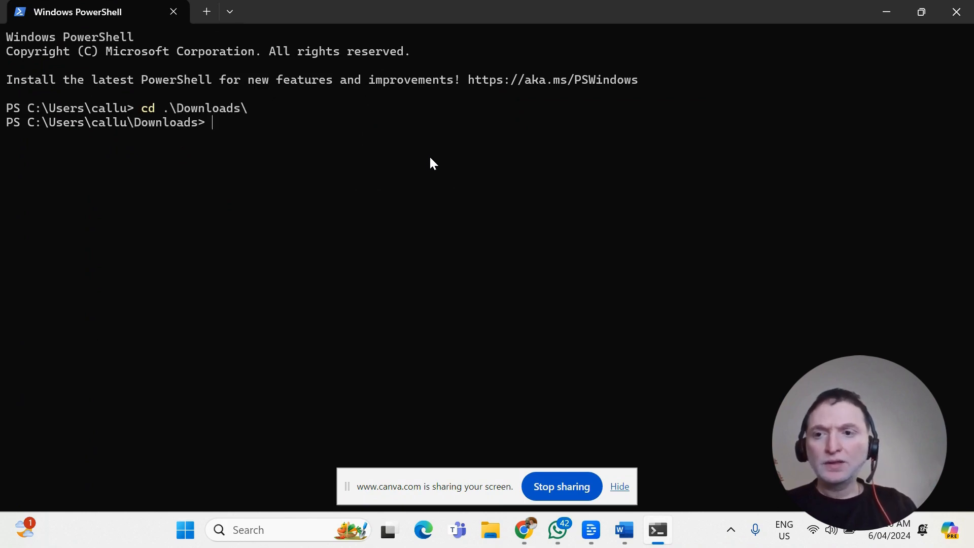
Change into the tutorials folder inside Downloads and list its contents.
type("cd tur")
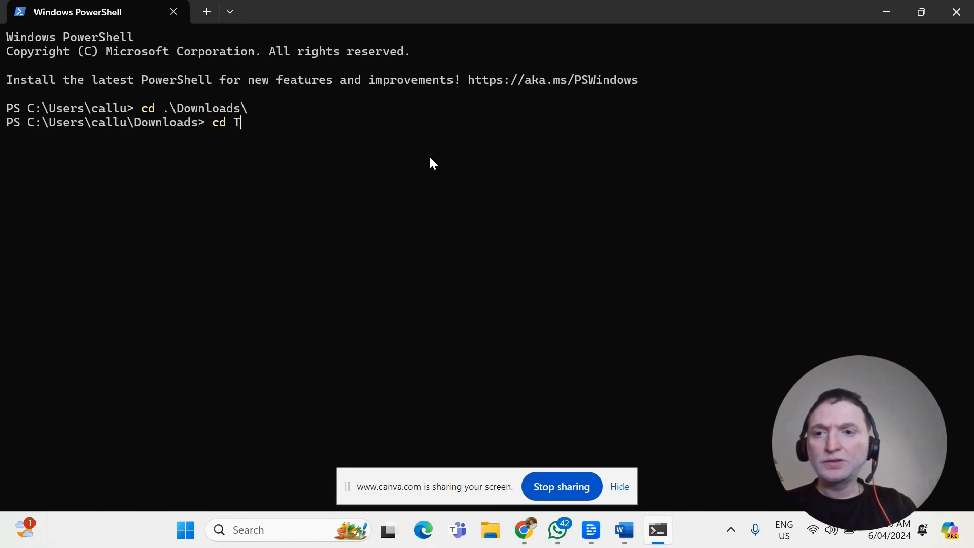
key("BackSpace")
type("t")
key("Tab")
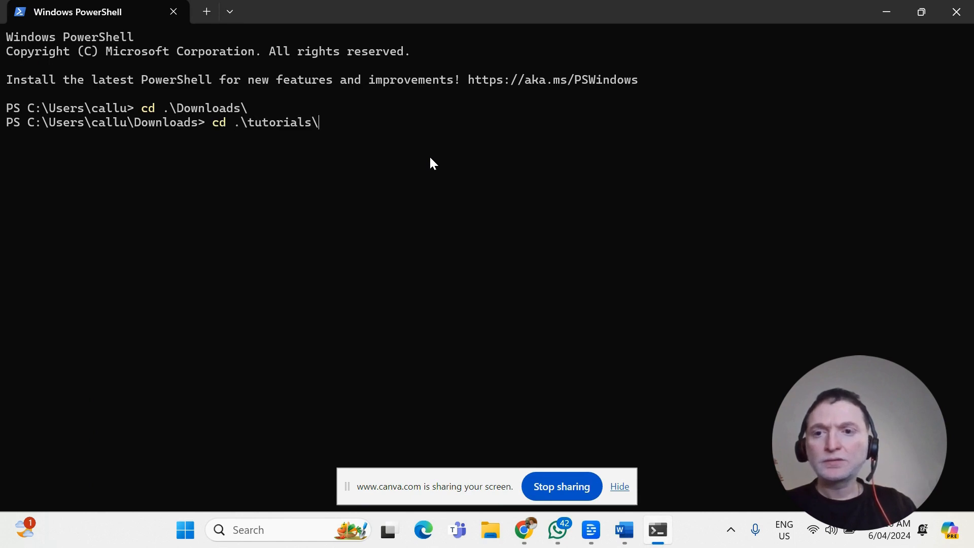
key("Return")
type("ls")
key("Return")
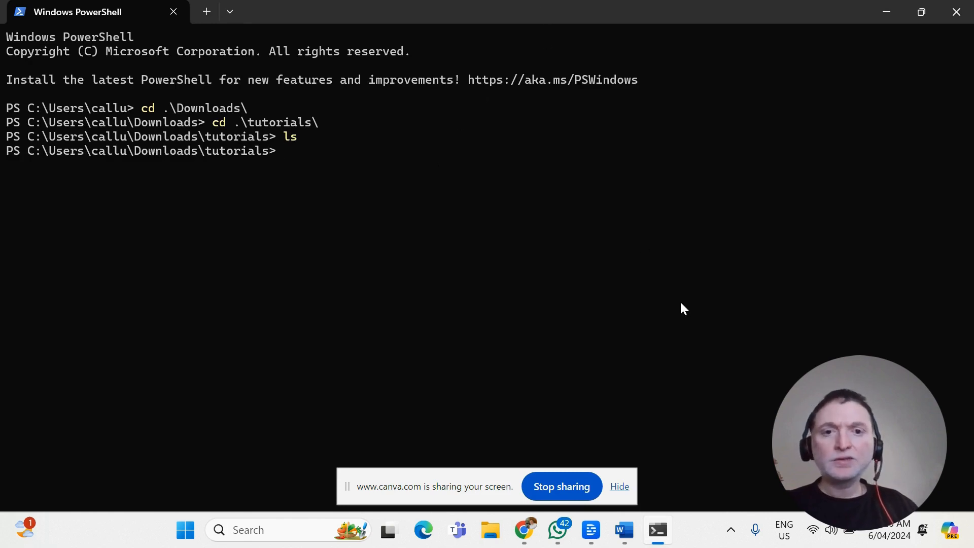
type("git clone https://github.com/CallumBootcamp/nextperson-prisma.git")
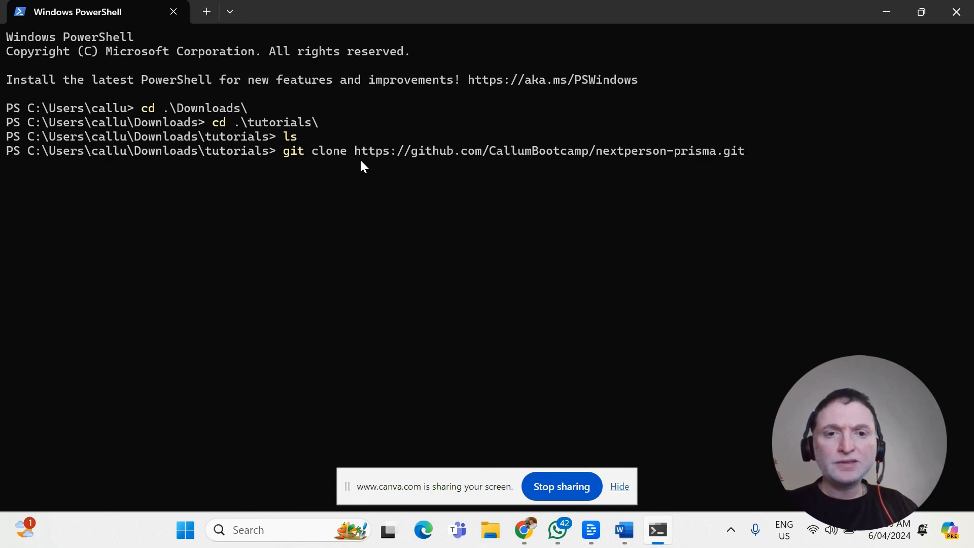
key("alt+Tab")
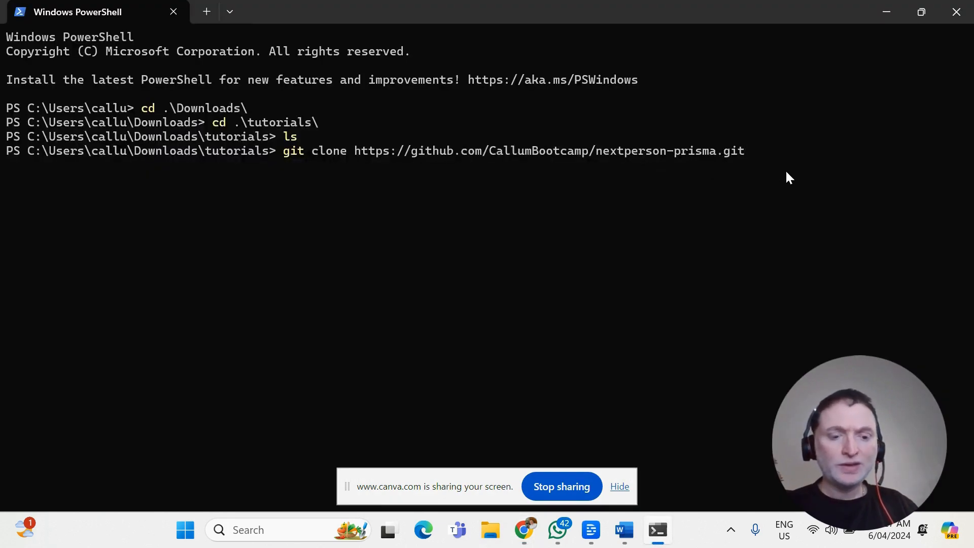
key("Return")
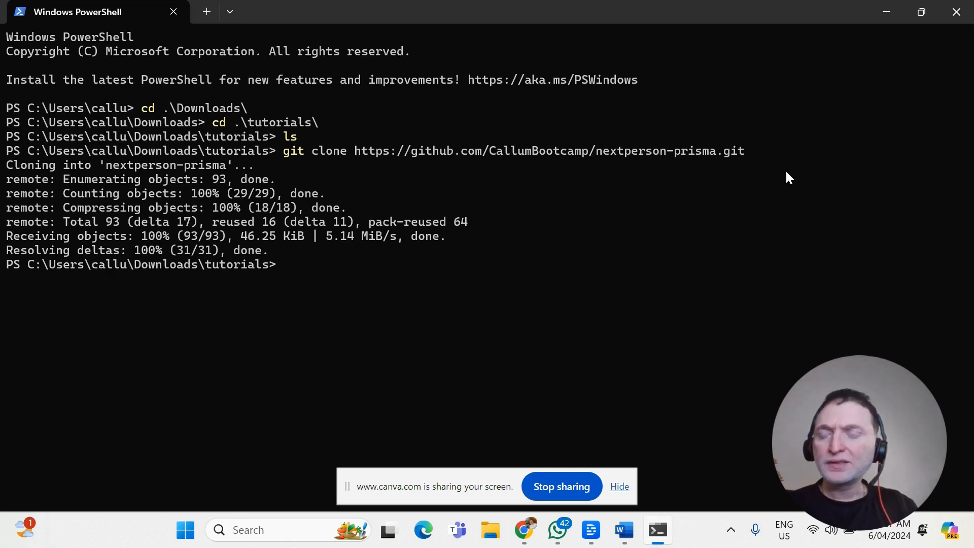
List the tutorials folder's contents and change into the cloned nextperson-prisma folder.
type("ls")
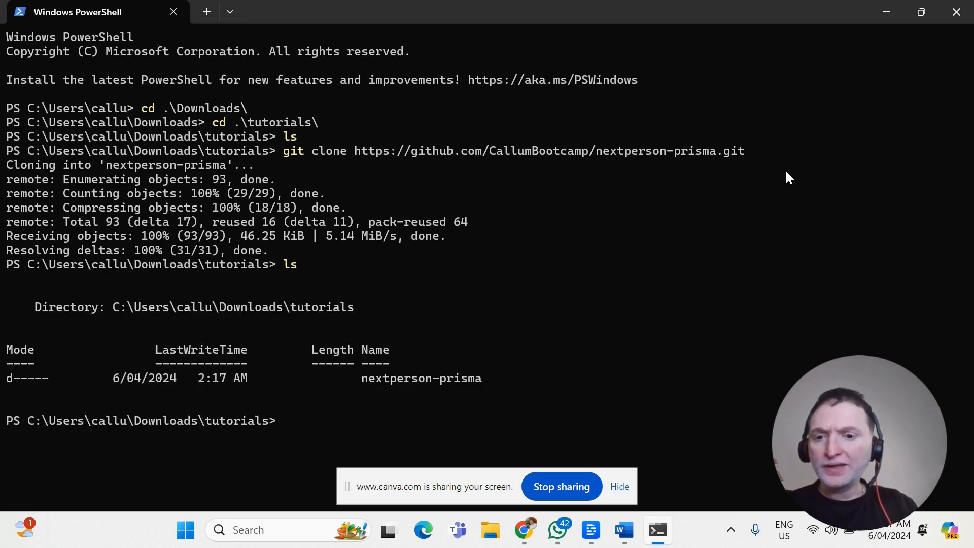
type("cd .\\ne")
key("Tab")
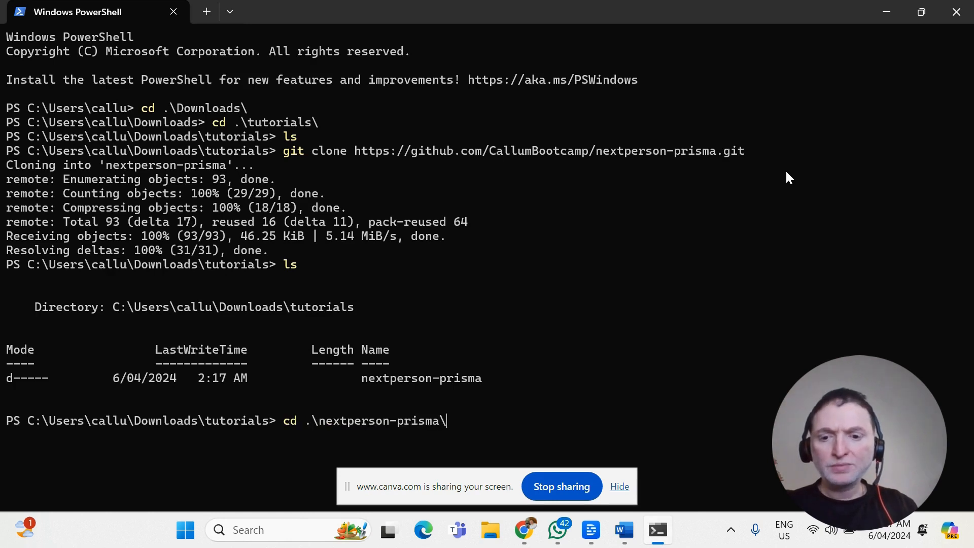
key("Return")
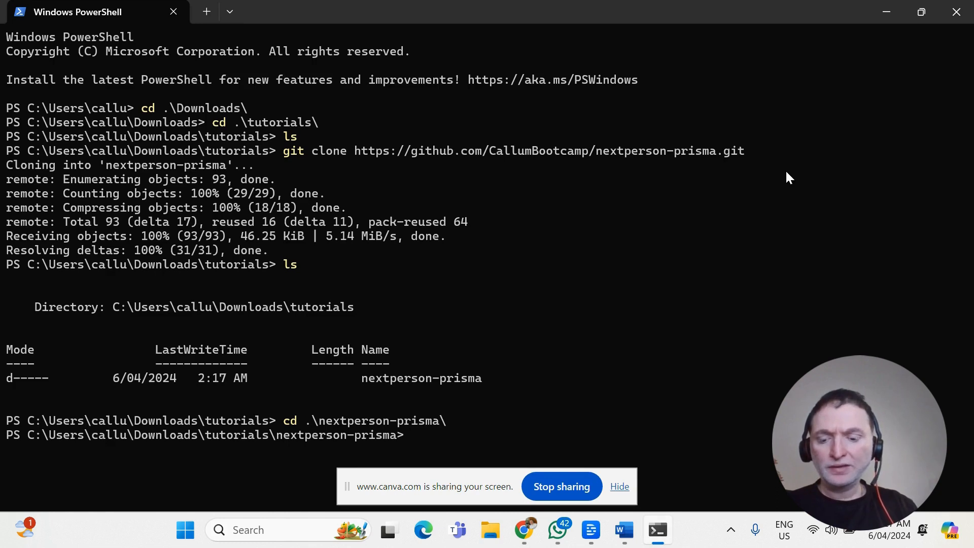
Open the nextperson-prisma folder in Visual Studio Code from the command line and close the Release Notes and Welcome pages.
type("code")
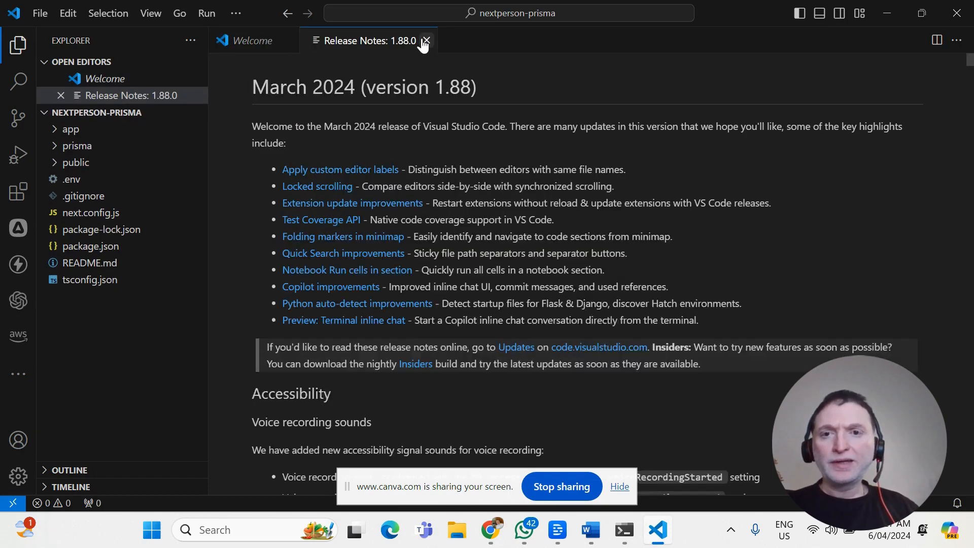
left_click(426, 41)
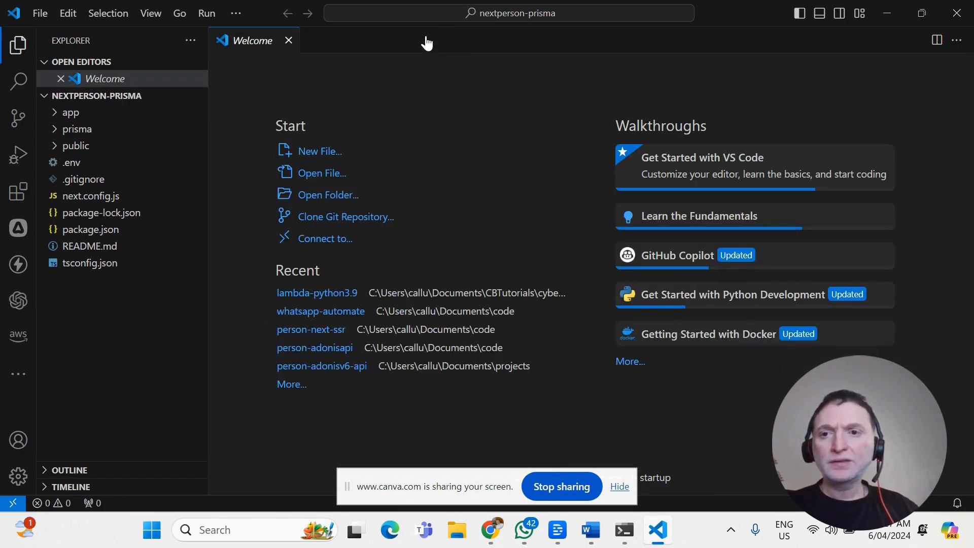
left_click(289, 41)
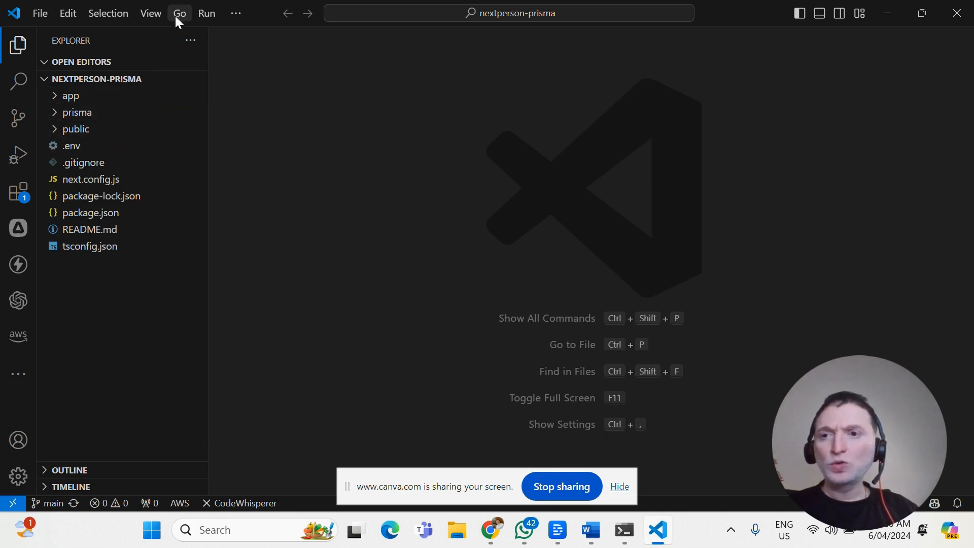
Open a new integrated terminal in the nextperson-prisma project folder.
left_click(205, 14)
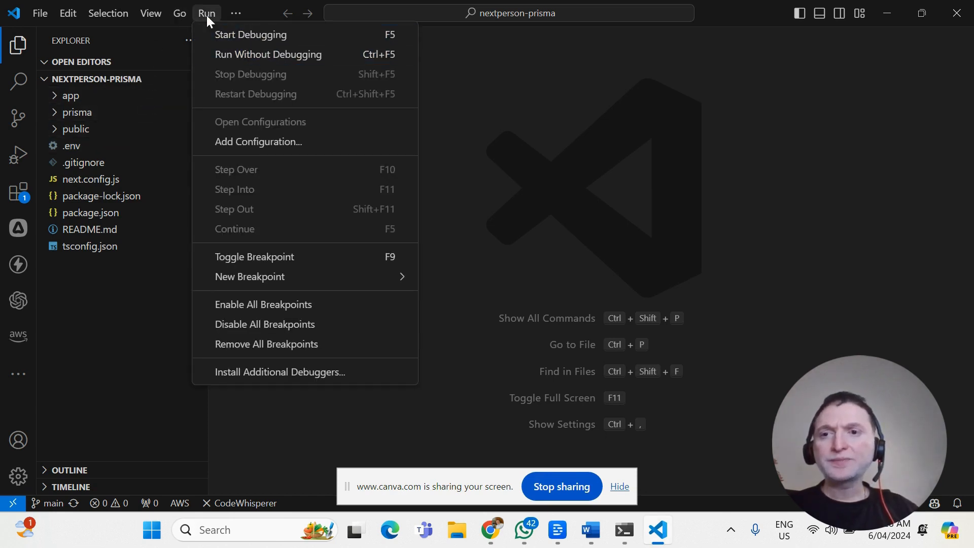
left_click(240, 10)
left_click(239, 13)
mouse_move(250, 37)
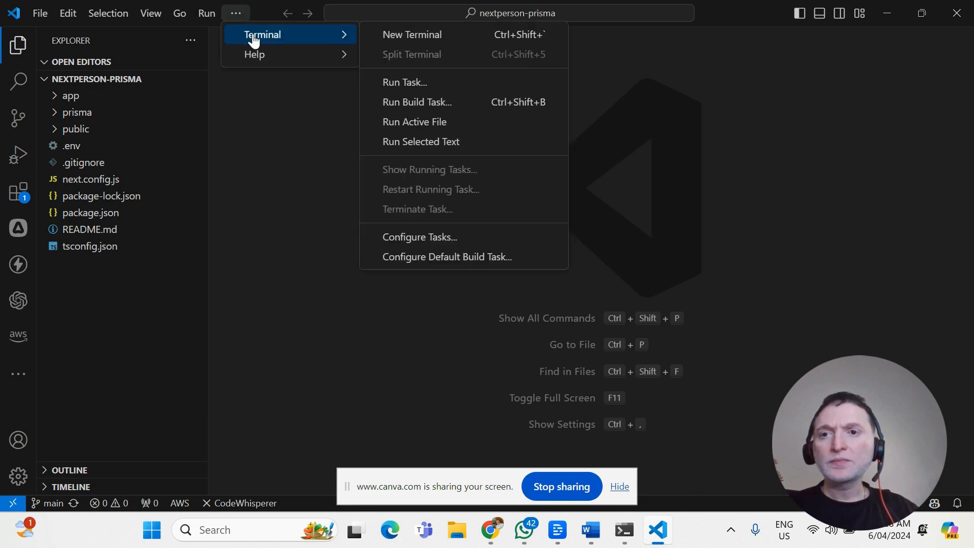
left_click(412, 33)
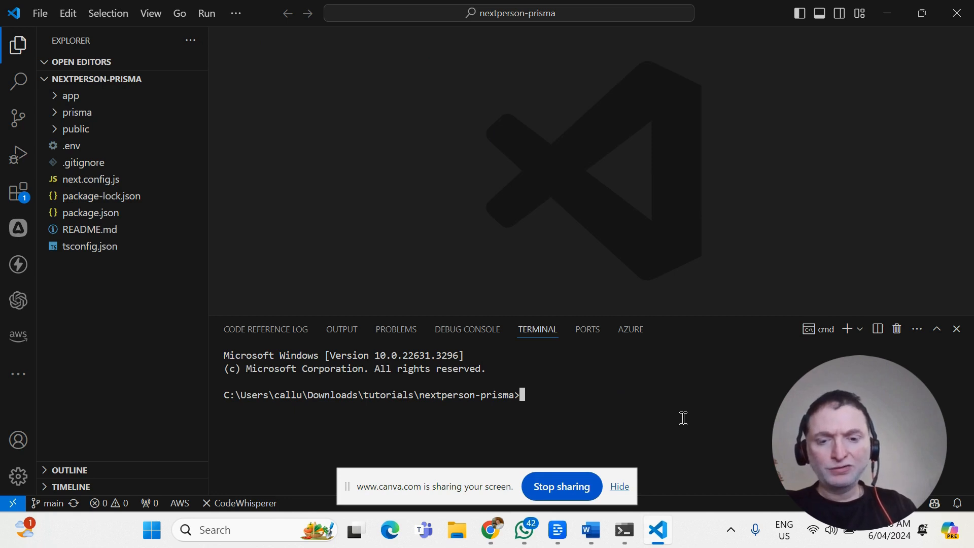
Open README.md and read its Getting Started and Prisma Schema sections.
left_click(93, 230)
scroll(556, 156, "down", 3)
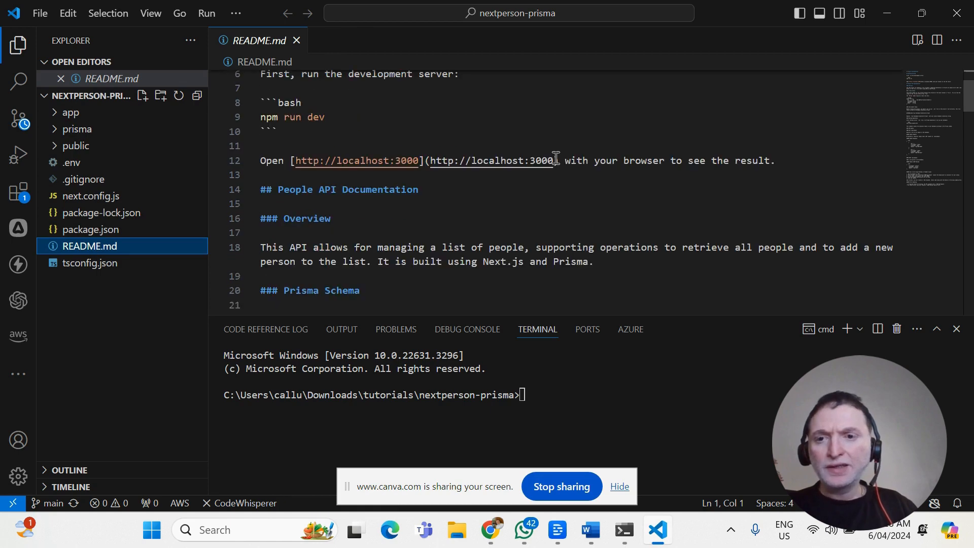
scroll(599, 206, "up", 3)
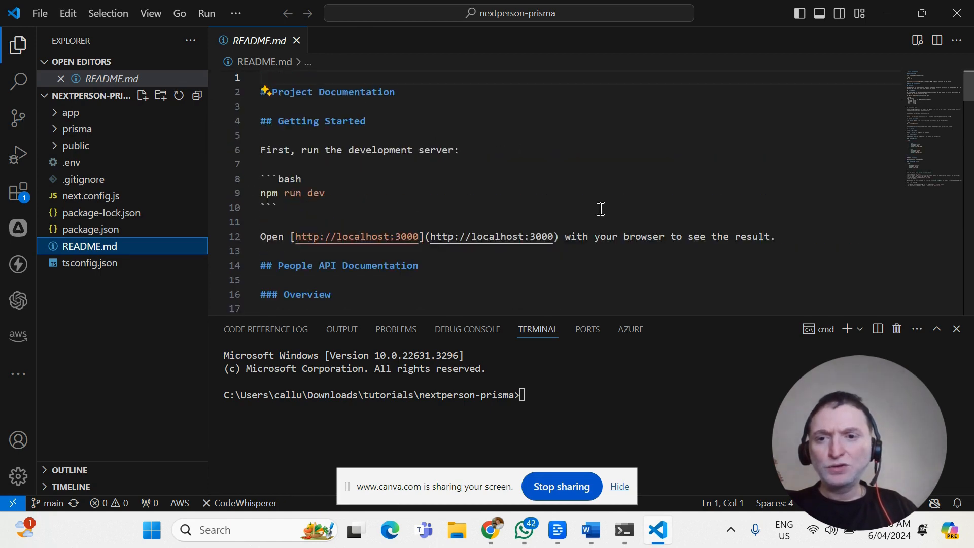
scroll(603, 213, "down", 7)
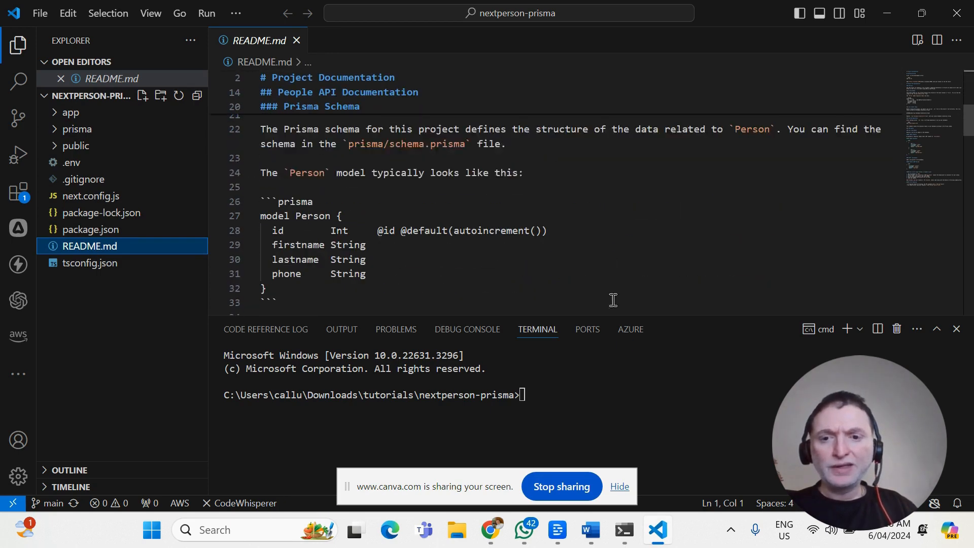
Install the project's dependencies by running npm install in the terminal.
left_click(625, 405)
type("npm insta")
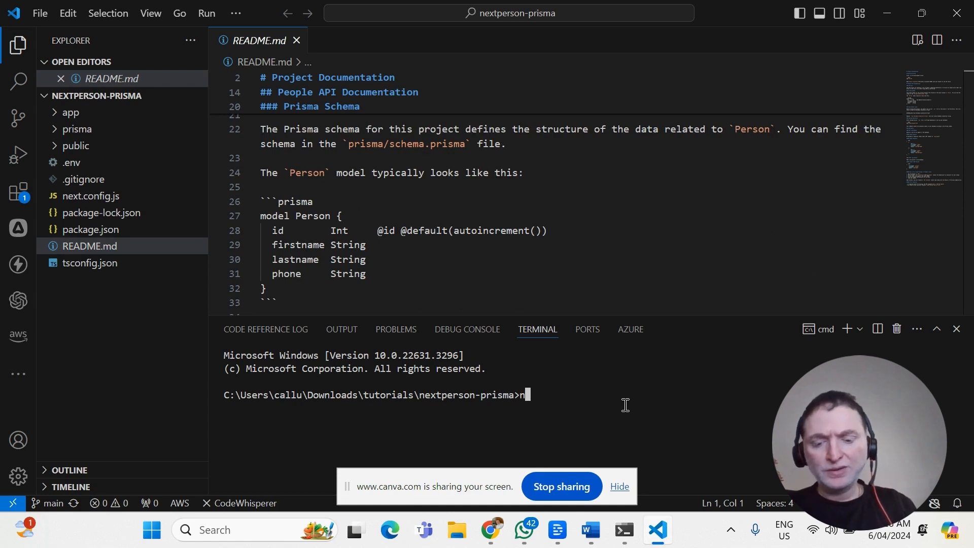
type("ll")
key("Return")
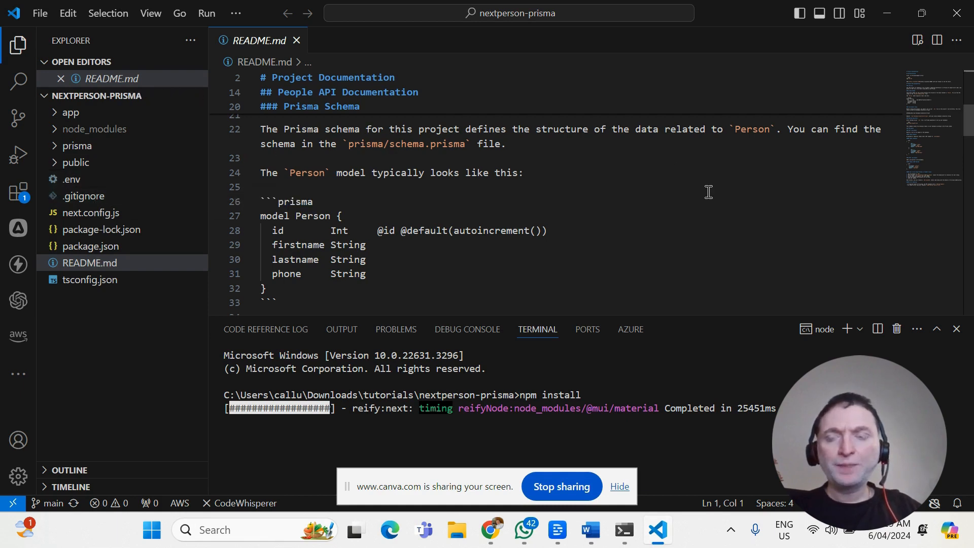
Read the README's sections on environment setup, running migrations, and the GET and POST /api/people routes.
scroll(711, 190, "down", 1)
scroll(711, 190, "down", 4)
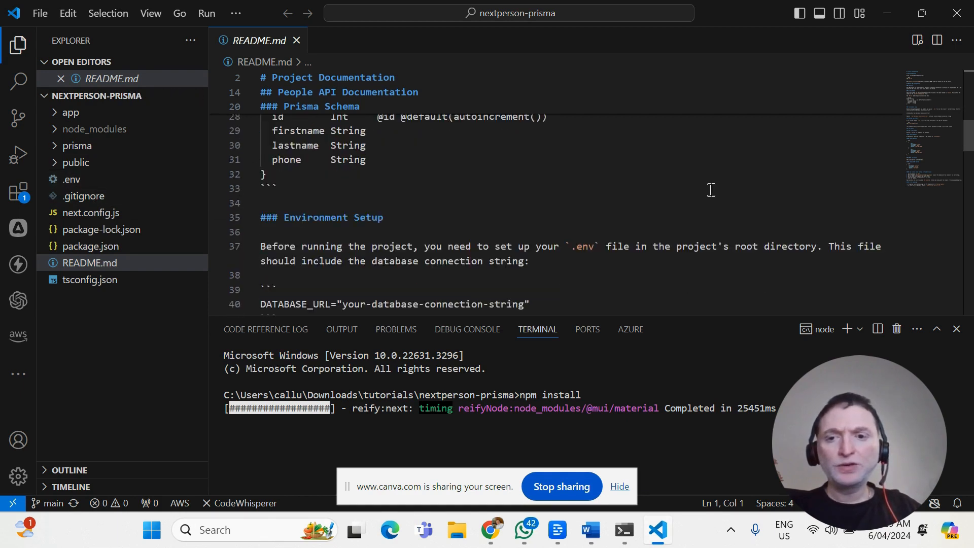
scroll(714, 185, "down", 1)
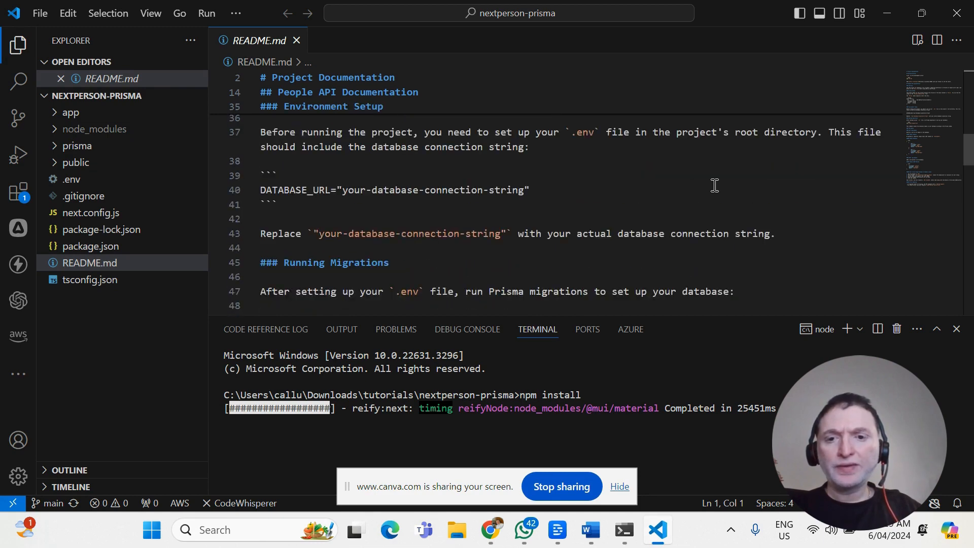
scroll(714, 185, "down", 2)
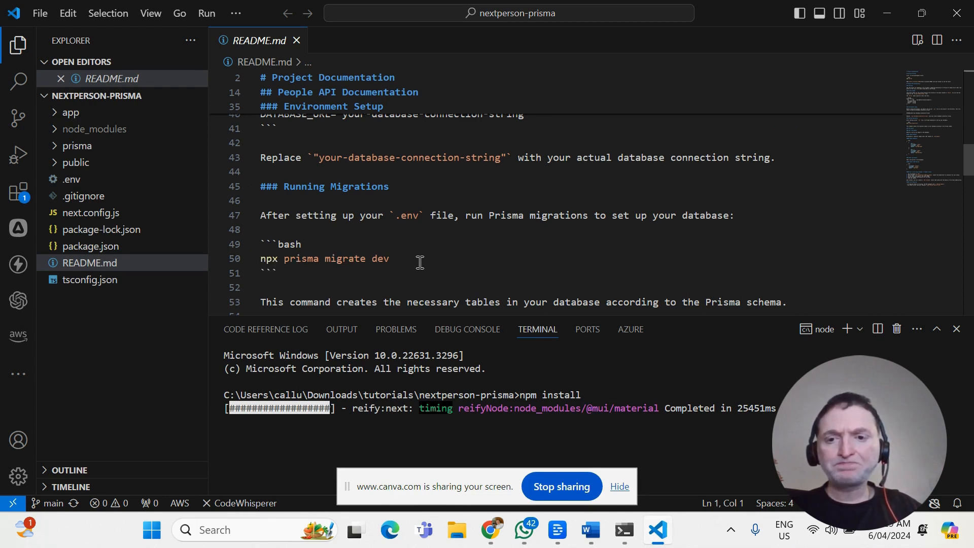
scroll(588, 253, "down", 3)
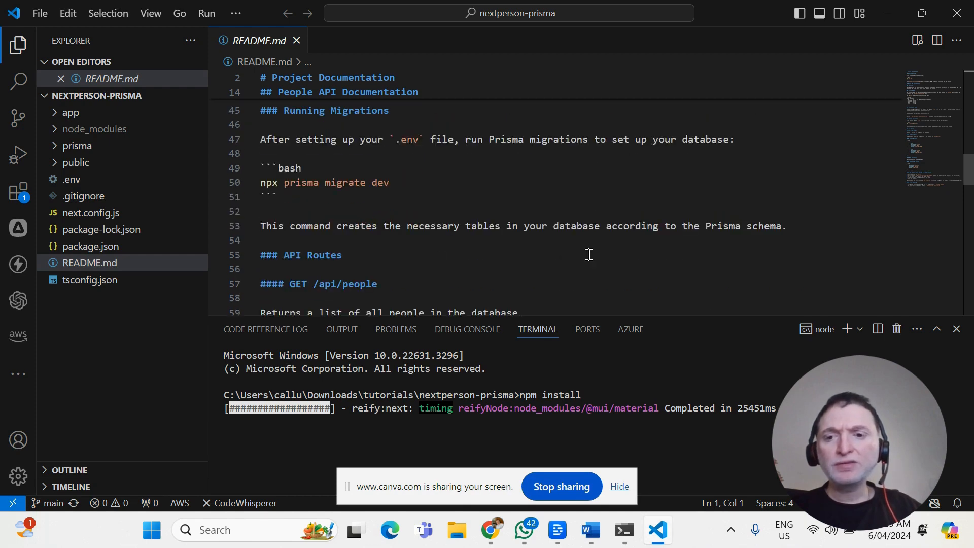
scroll(634, 246, "down", 5)
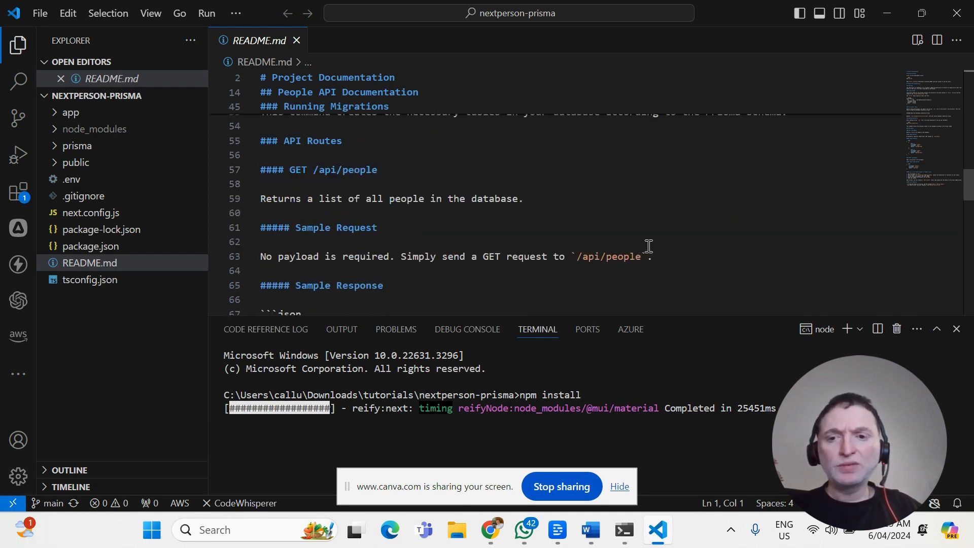
scroll(649, 246, "up", 7)
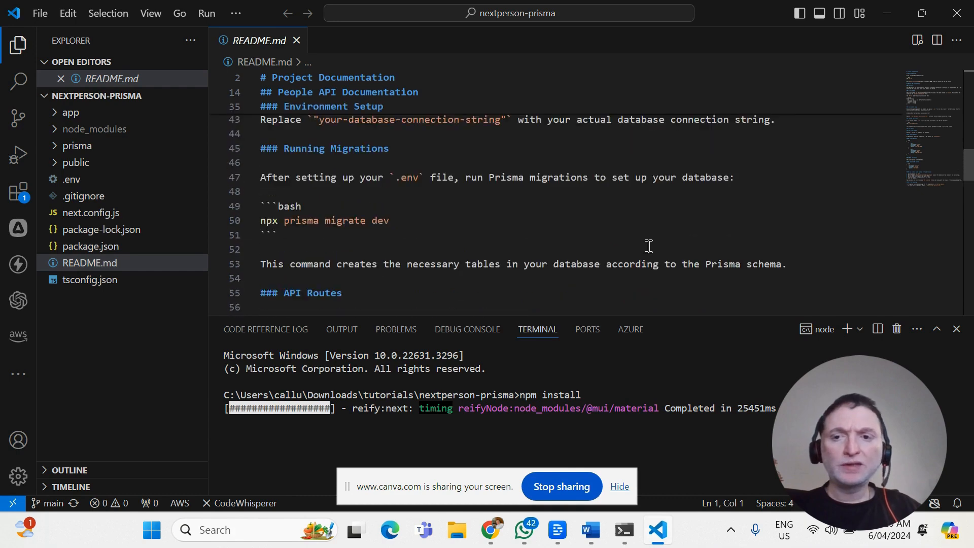
scroll(649, 246, "up", 1)
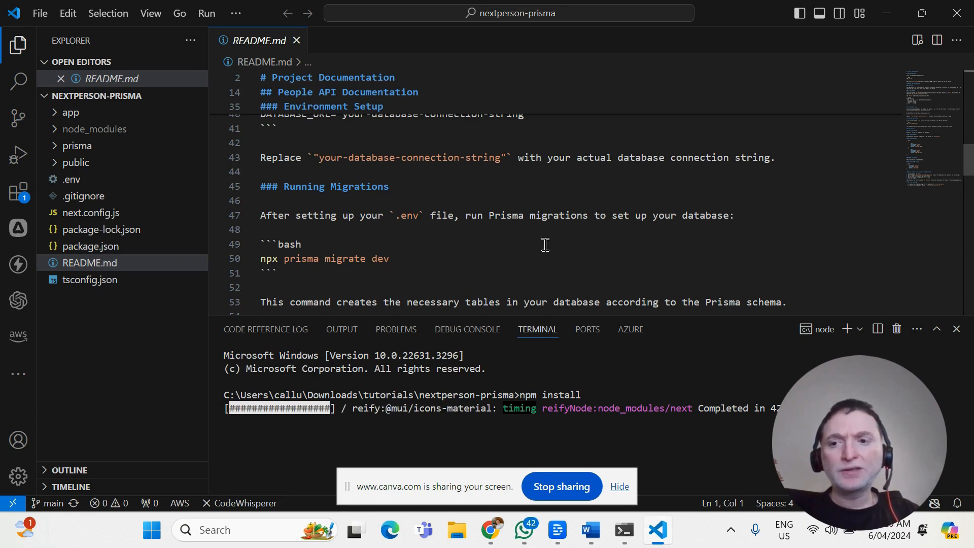
scroll(545, 244, "down", 5)
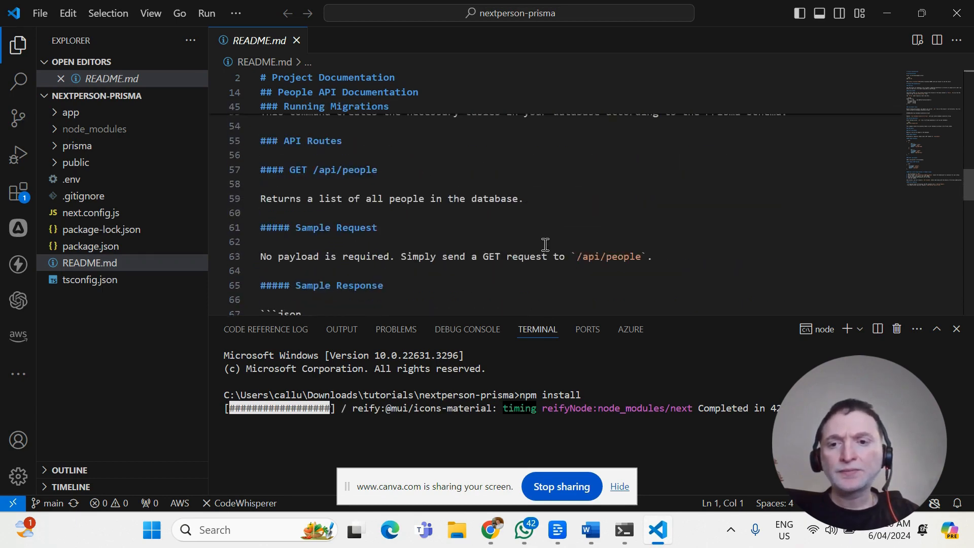
scroll(545, 245, "down", 7)
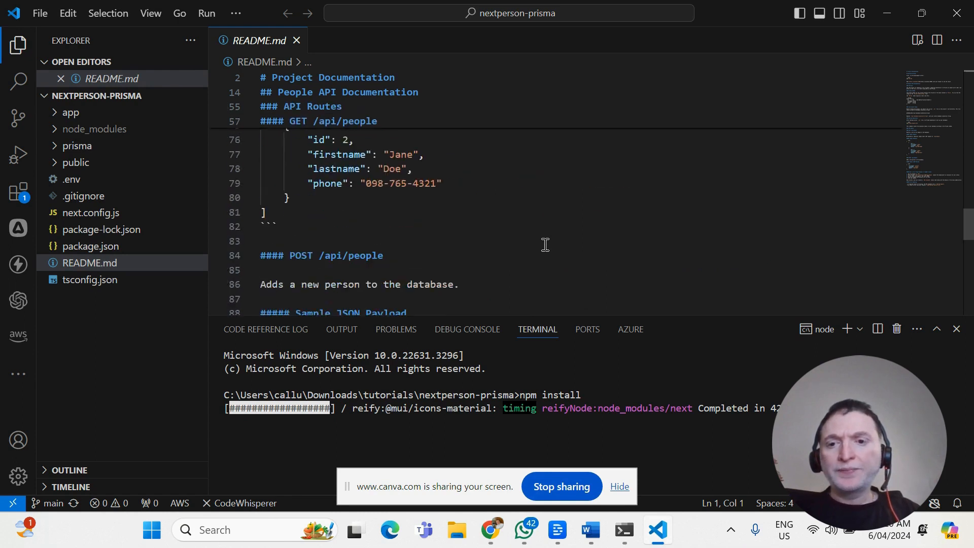
scroll(545, 244, "down", 3)
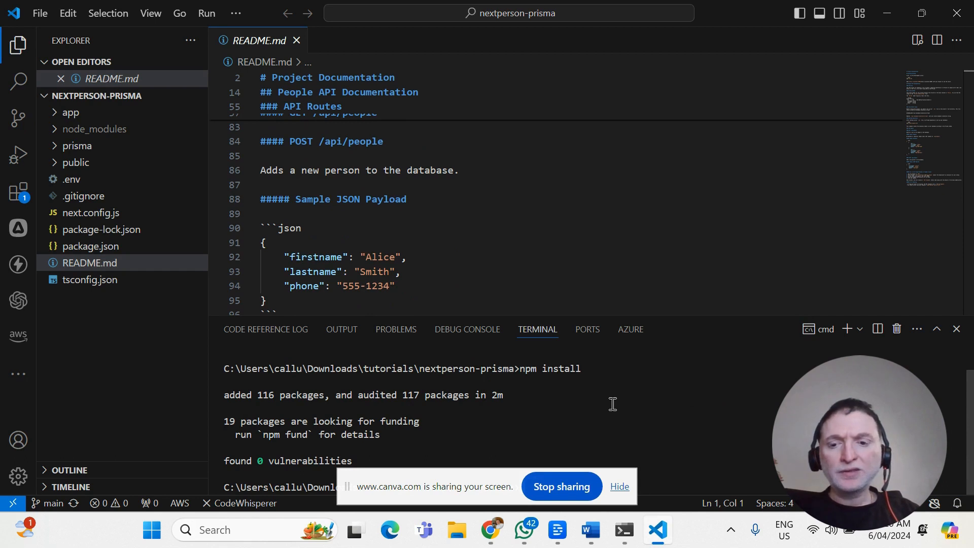
Hide the screen-sharing notice and start the development server with npm run dev.
left_click(619, 487)
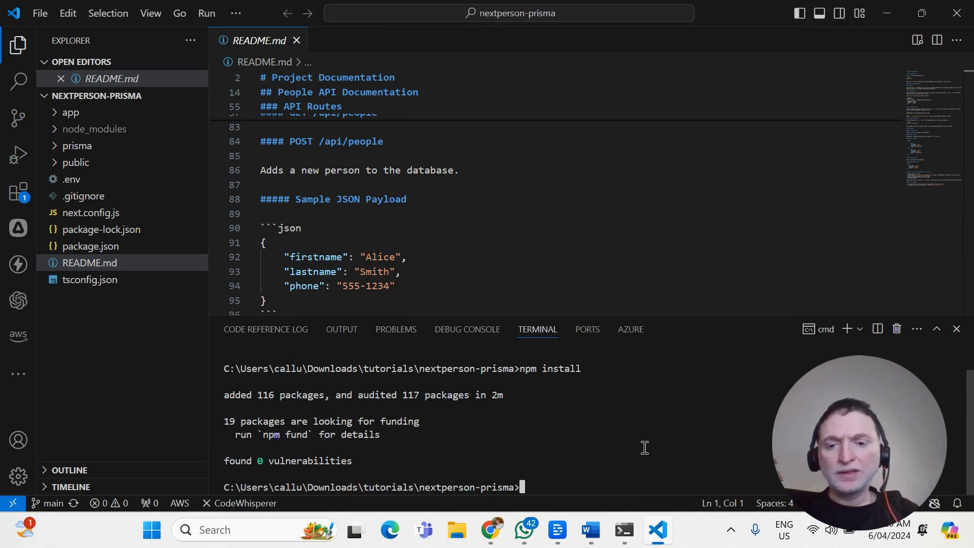
type("npm run dev")
key("Return")
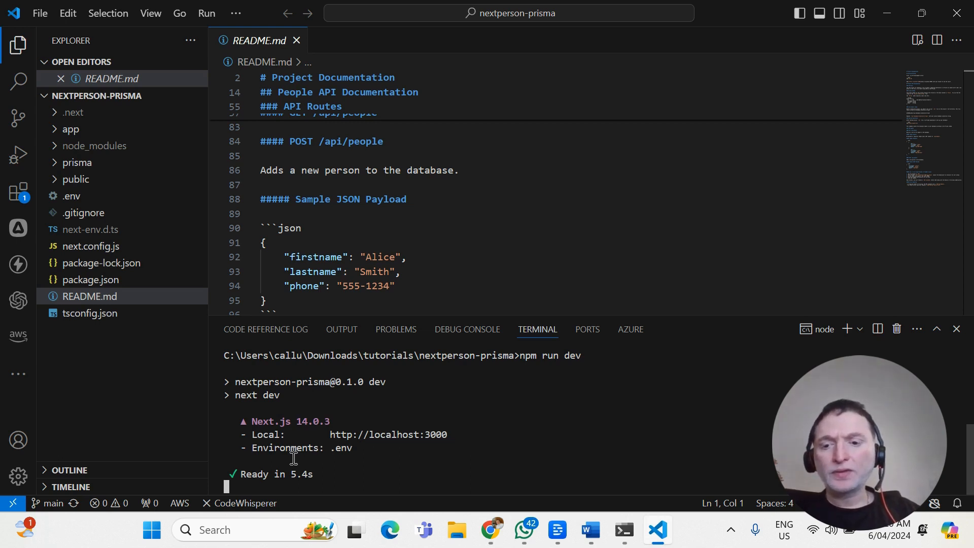
left_click(410, 435, "ctrl")
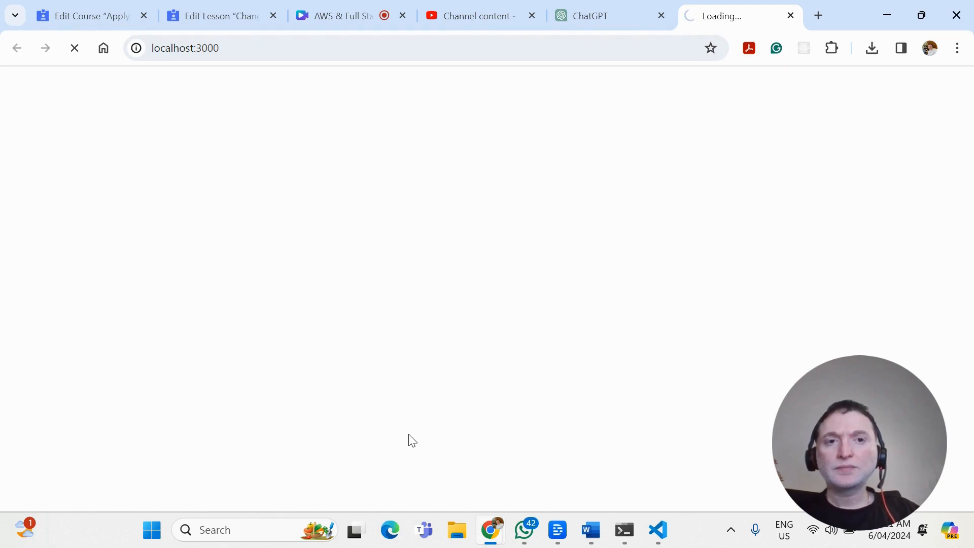
key("alt+Tab")
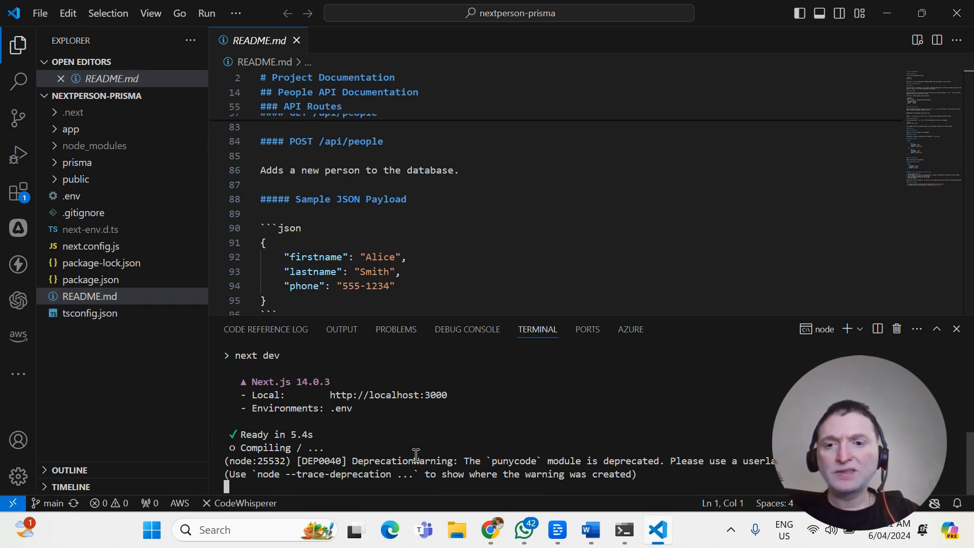
key("alt+Tab")
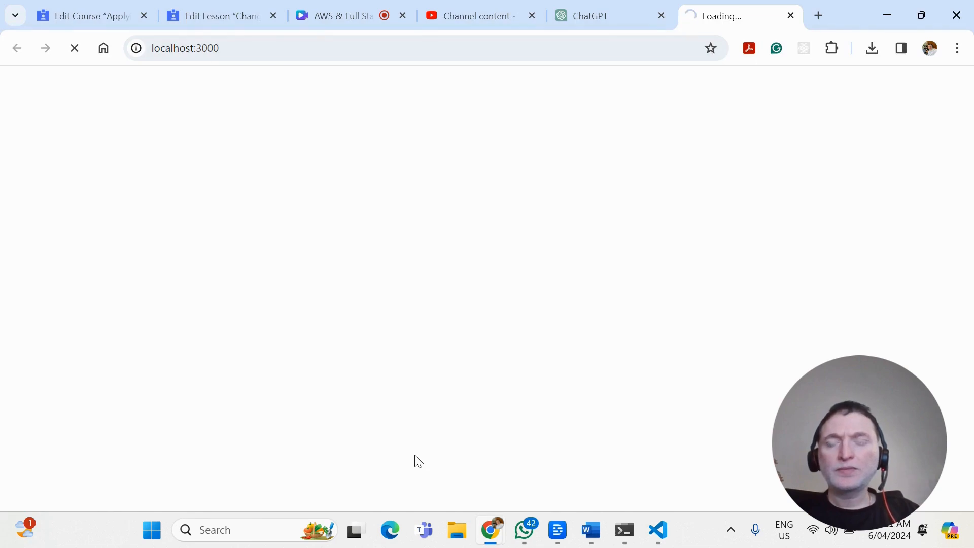
key("alt+Tab")
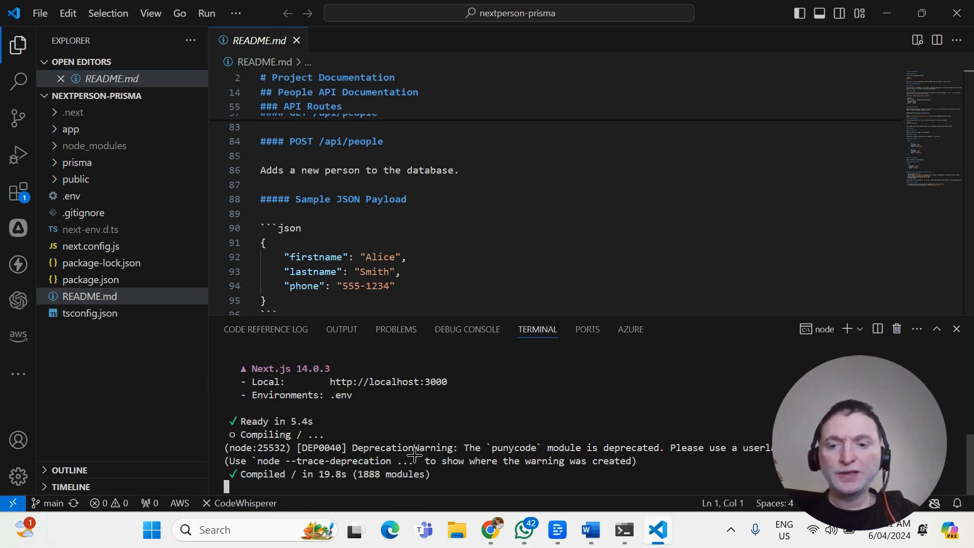
key("alt+Tab")
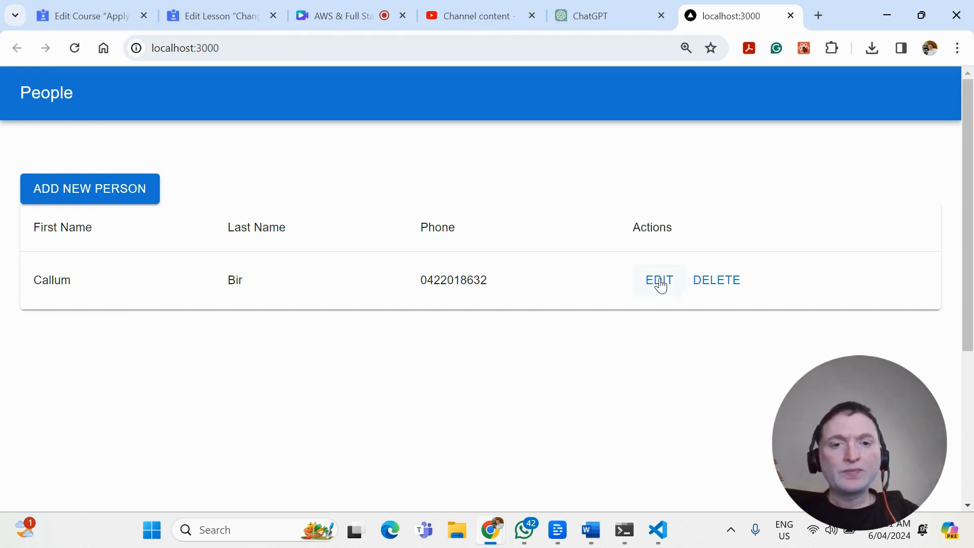
Add a new person to the People list, filling in the first name, last name and phone number.
left_click(109, 202)
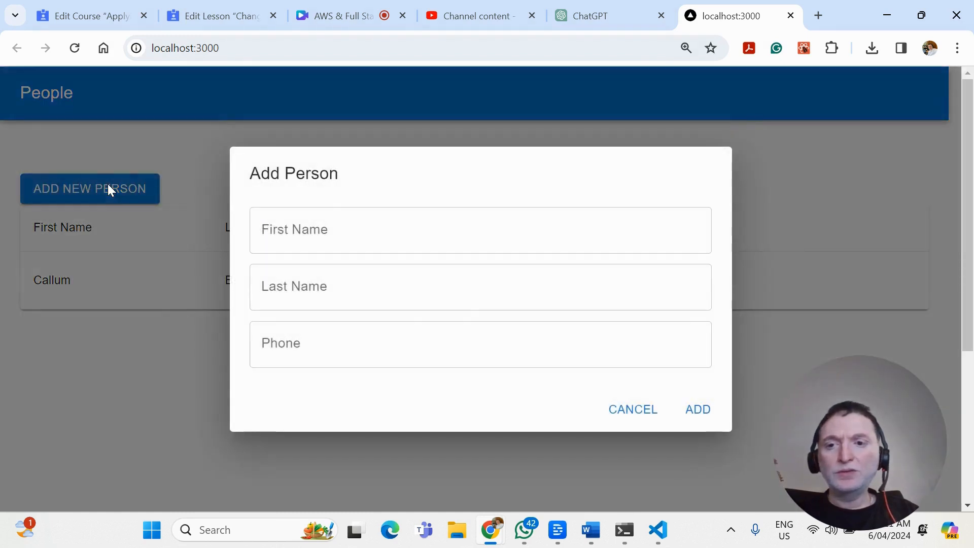
left_click(375, 227)
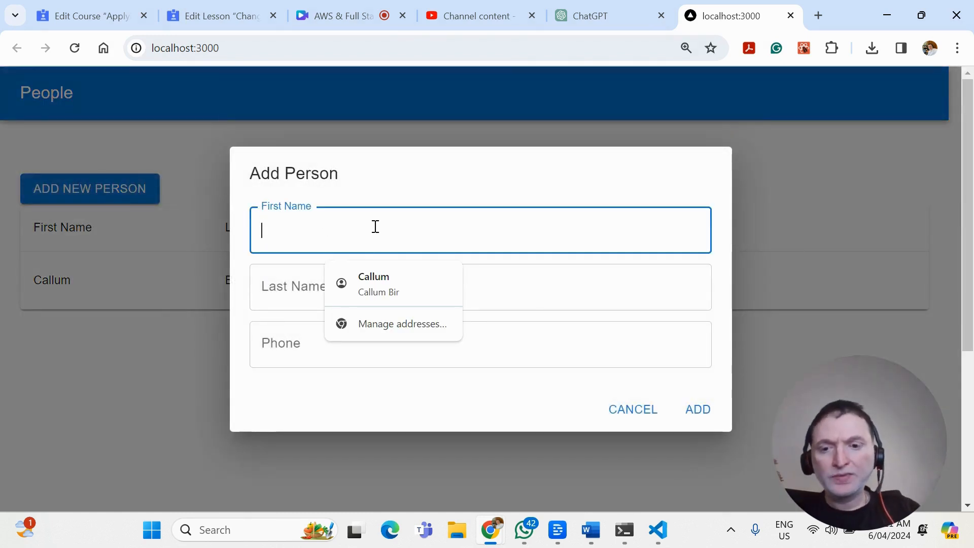
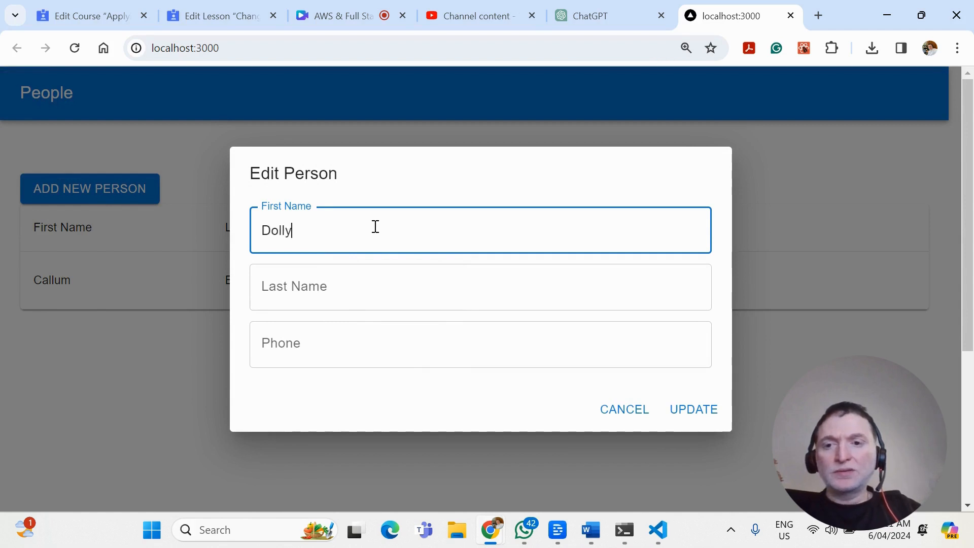
key("Tab")
key("Tab")
type("000")
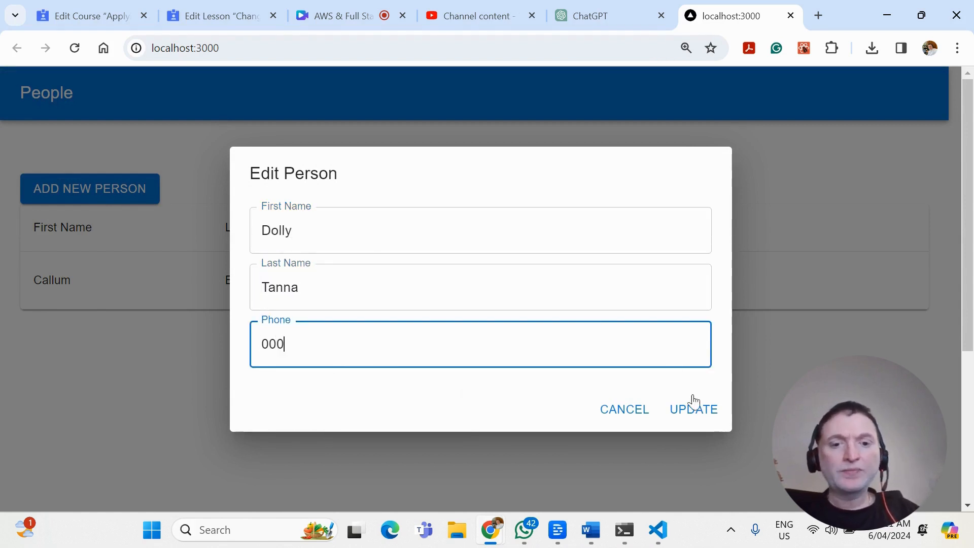
left_click(694, 415)
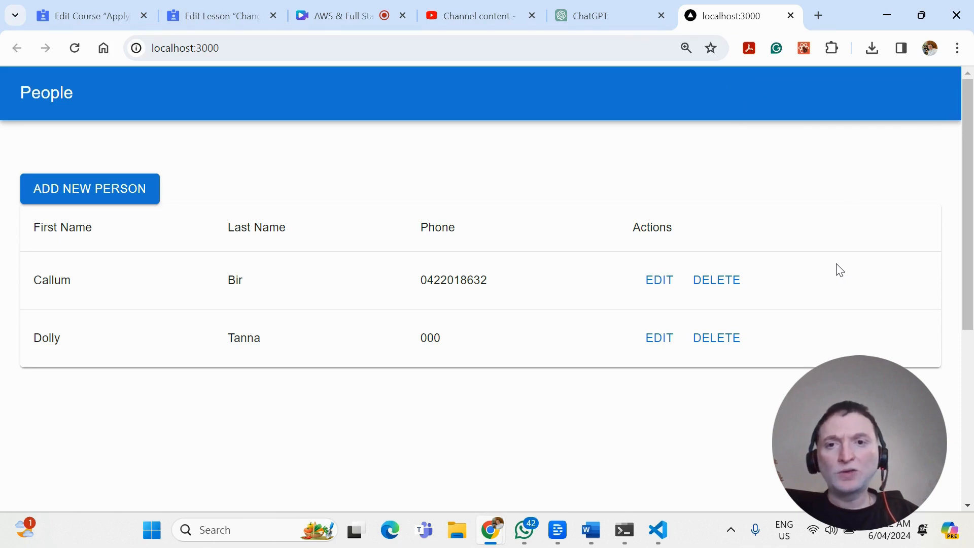
key("alt+Tab")
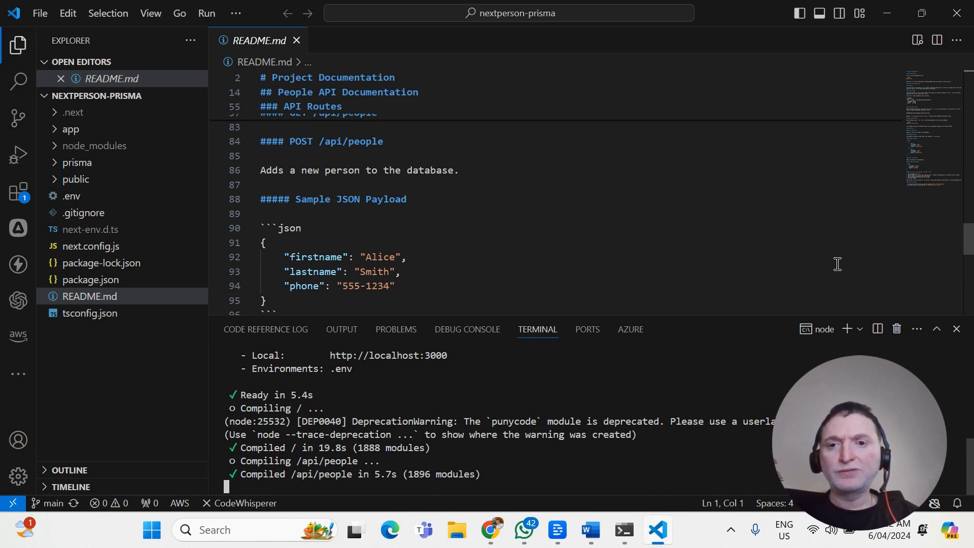
key("alt+Tab")
key("alt+Tab")
key("alt+Tab")
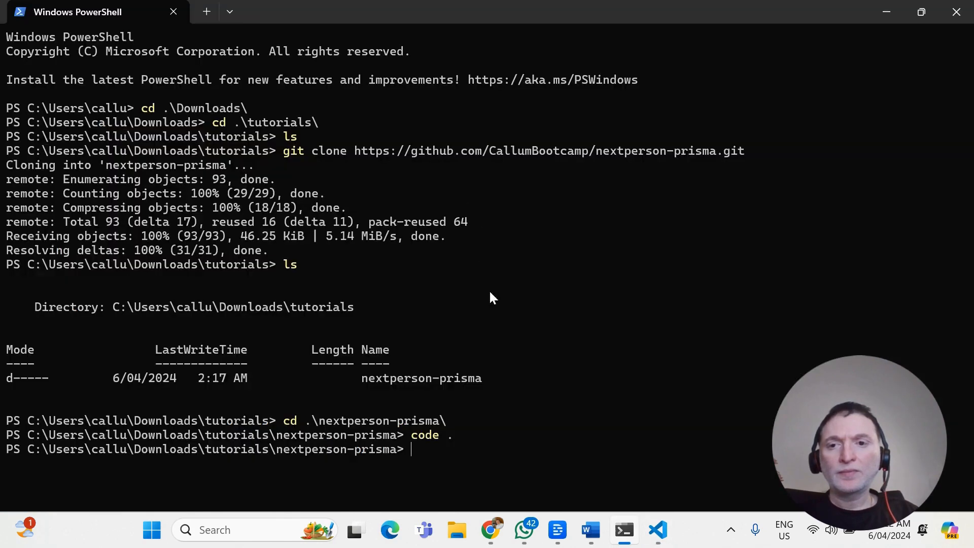
left_click(492, 530)
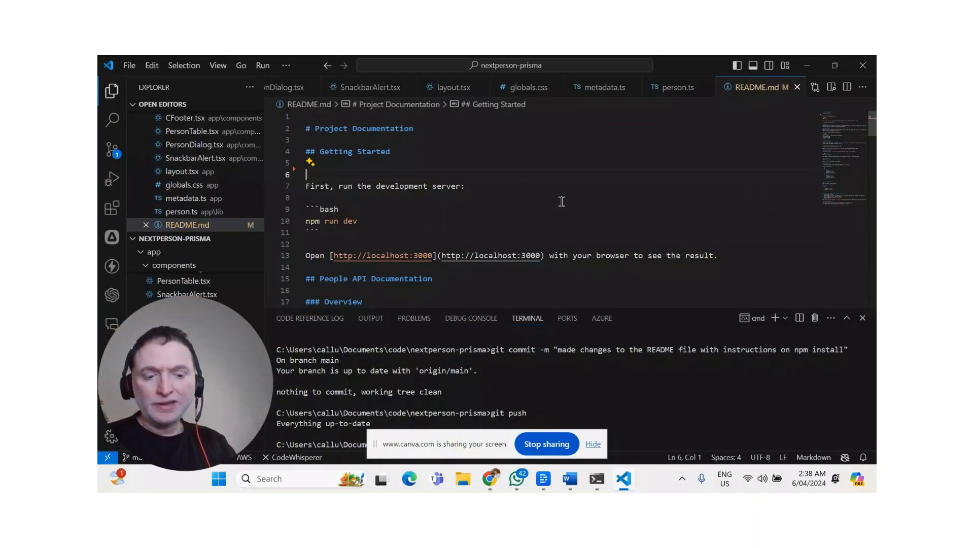
Insert the copied note about running npm install after downloading the repo under the README's Getting Started heading, and remove the extra blank lines below it.
key("Up")
key("End")
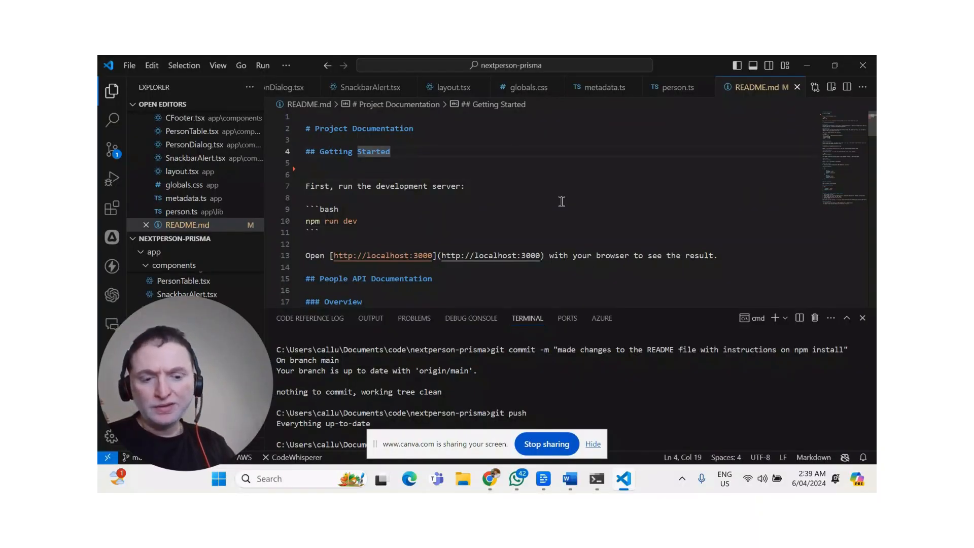
key("Return")
key("Return")
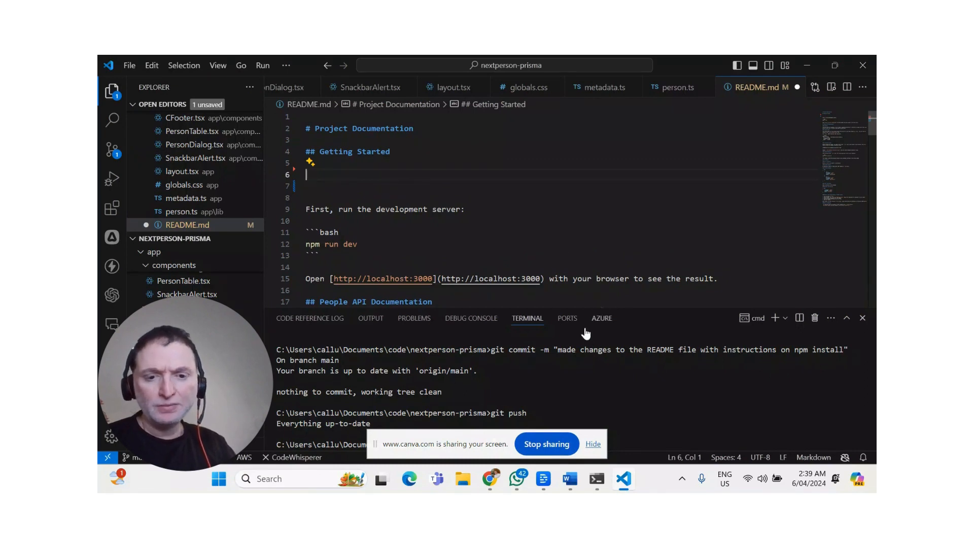
left_click(593, 444)
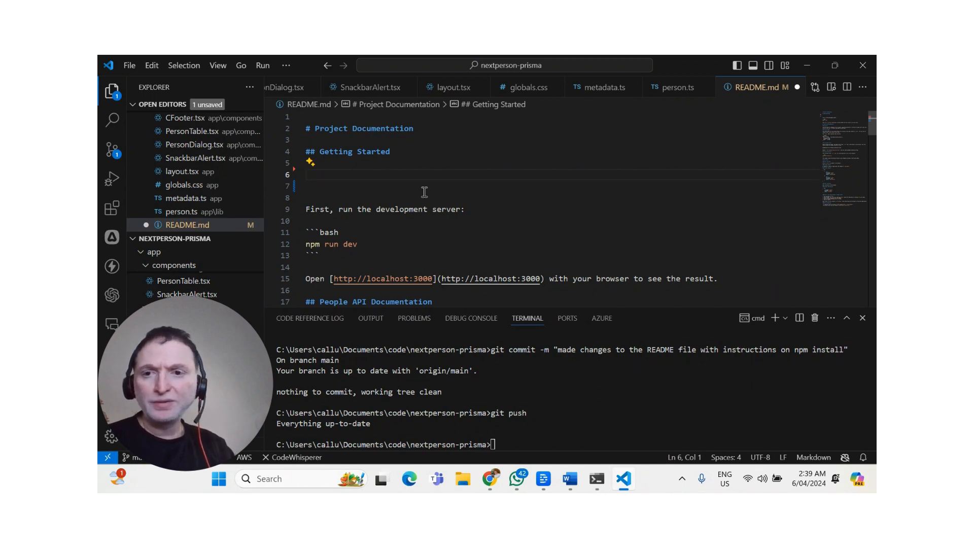
type("If you have just downloaded this repo, then the first thing you need to do is  '''bash npm install '''")
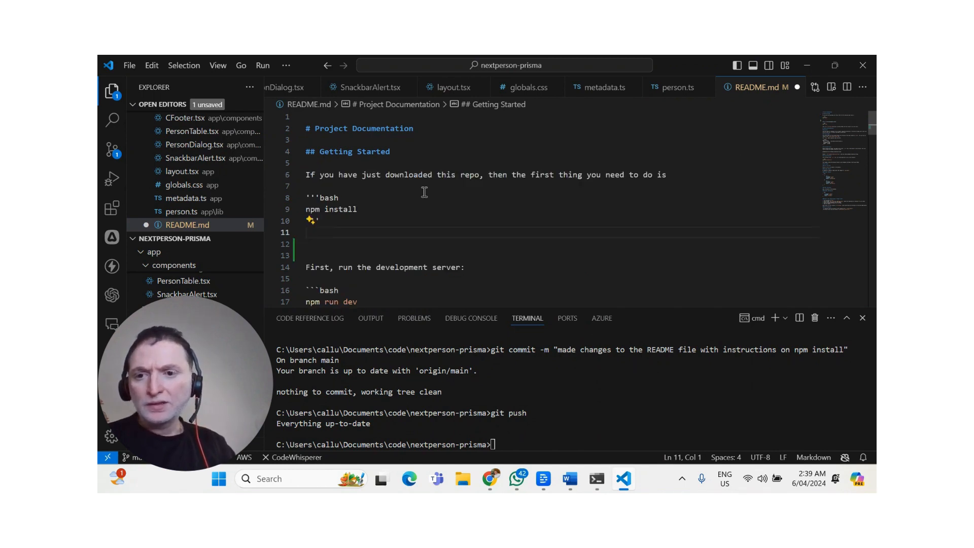
key("Delete")
key("Delete")
key("Left")
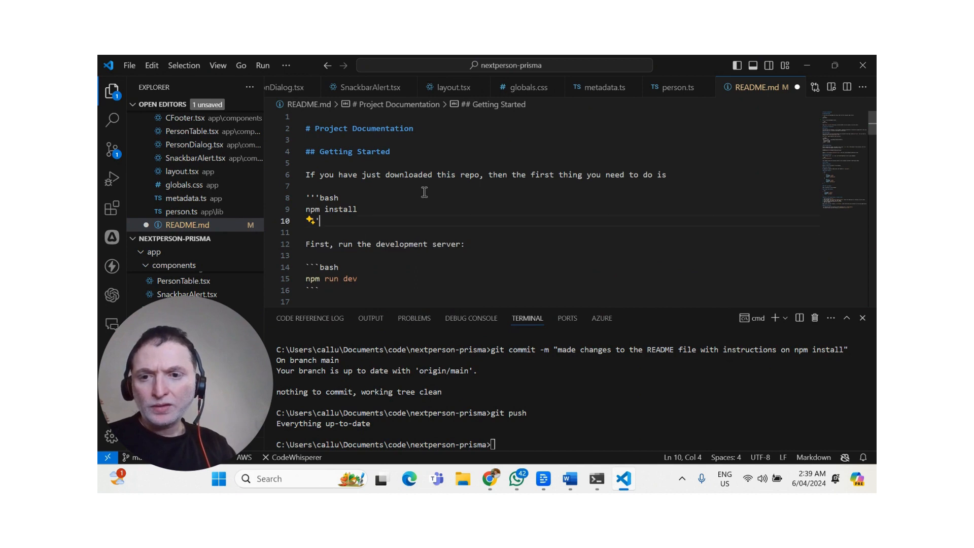
Add a level-five heading "Change Log" at the end of the README, after the Error Handling list, and save the file.
key("Down")
key("Down")
key("Down")
key("Down")
key("Down")
key("Down")
key("Down")
key("Down")
key("Down")
key("Down")
key("Down")
key("Down")
key("Down")
key("Down")
key("Down")
key("Down")
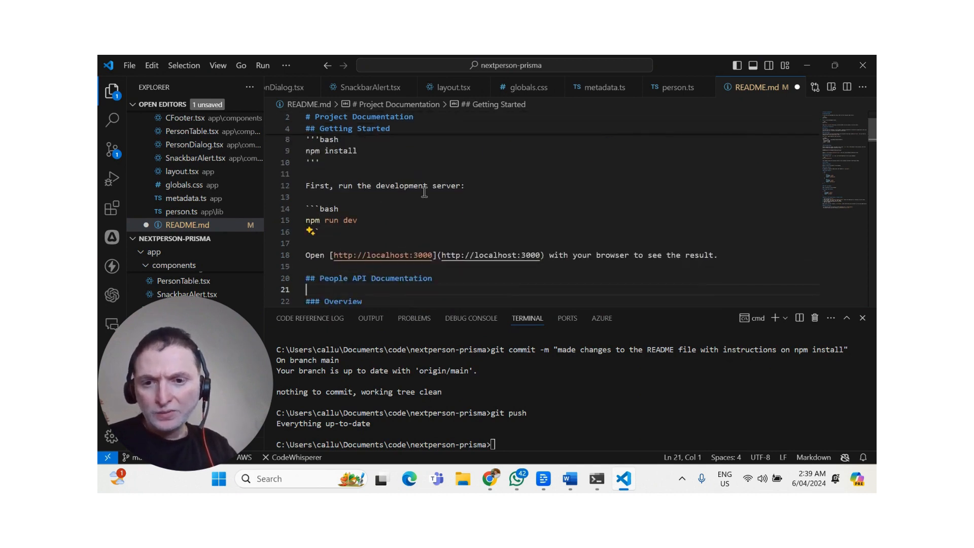
key("Up")
key("Up")
key("Down")
key("Down")
key("Down")
key("Down")
key("Down")
key("Down")
key("Down")
key("Down")
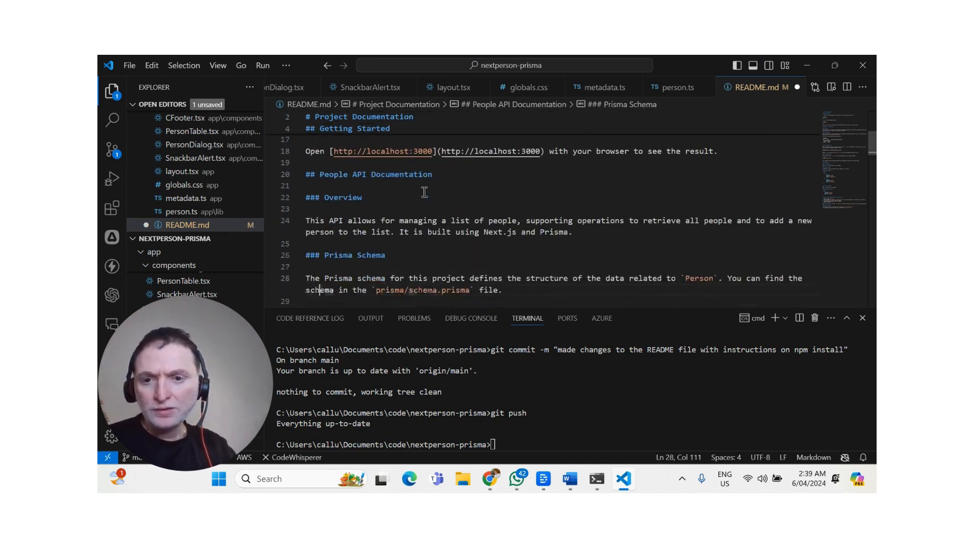
key("Down")
key("Down")
key("Down")
key("Down")
key("Down")
key("Down")
key("Down")
key("Down")
key("Down")
key("Down")
key("Down")
key("Down")
key("Down")
key("Down")
key("Down")
key("Down")
key("Down")
key("Down")
key("Down")
key("Down")
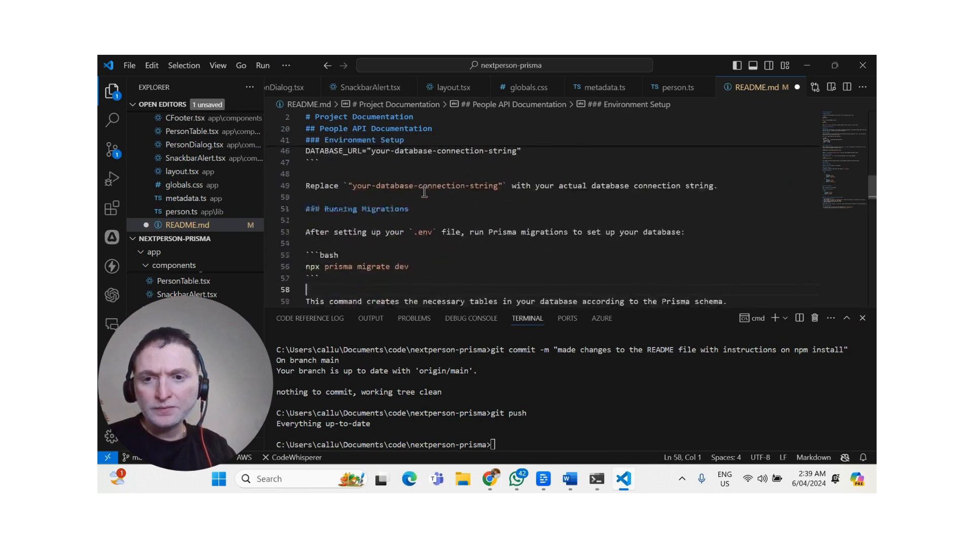
key("Down")
key("Down")
key("Down")
key("Down")
key("Down")
key("Down")
key("Down")
key("Down")
key("Down")
key("Down")
key("Down")
key("Down")
key("Down")
key("Down")
key("Down")
key("Down")
key("Down")
key("Down")
key("Down")
key("Down")
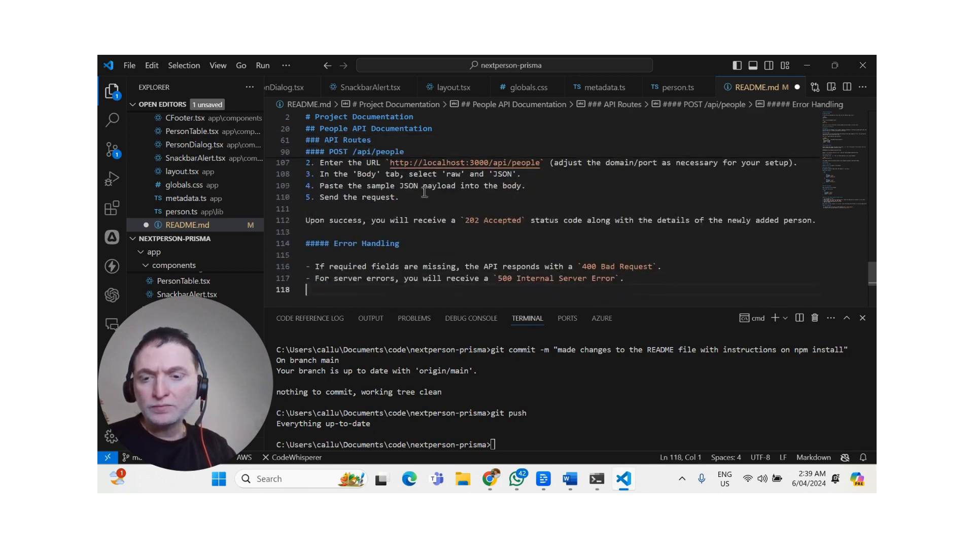
key("Return")
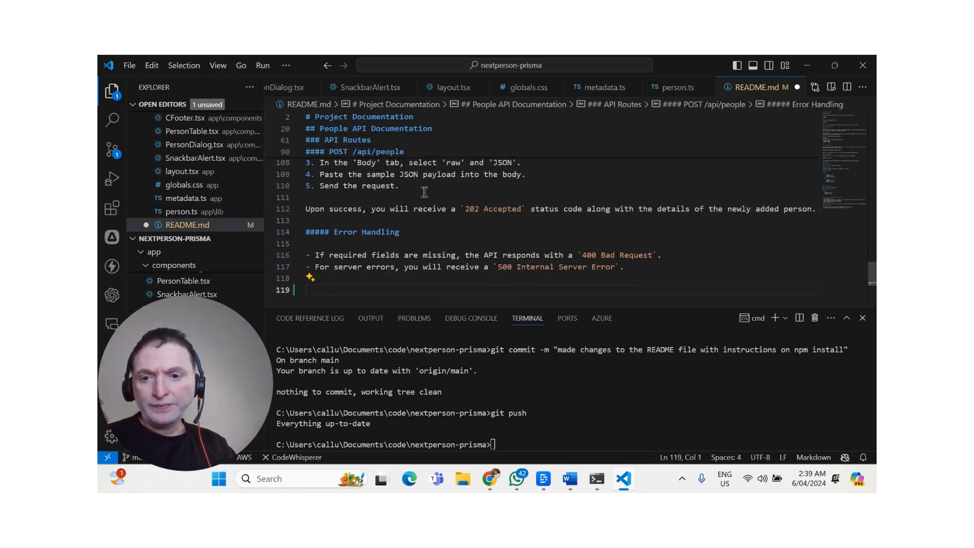
type("Change")
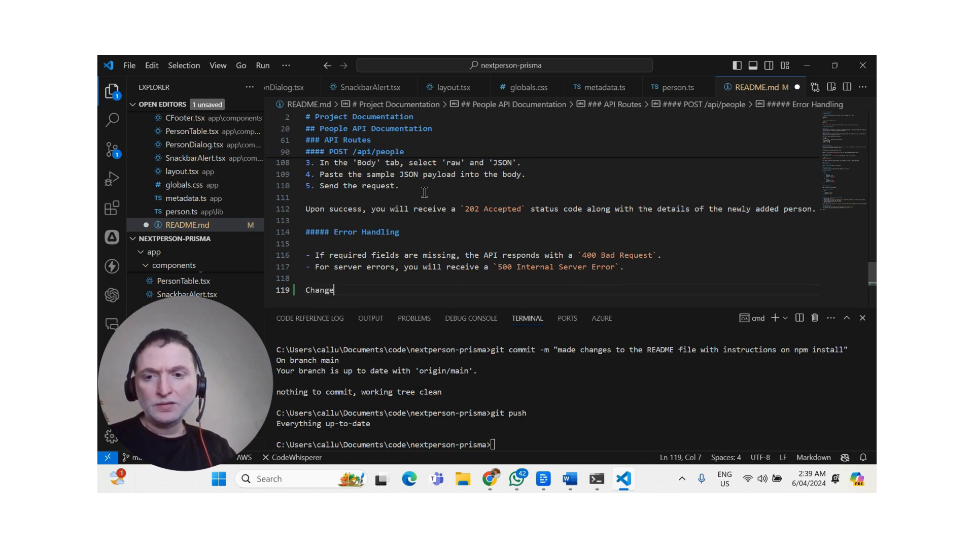
type(" Log")
key("Return")
key("Up")
type("####")
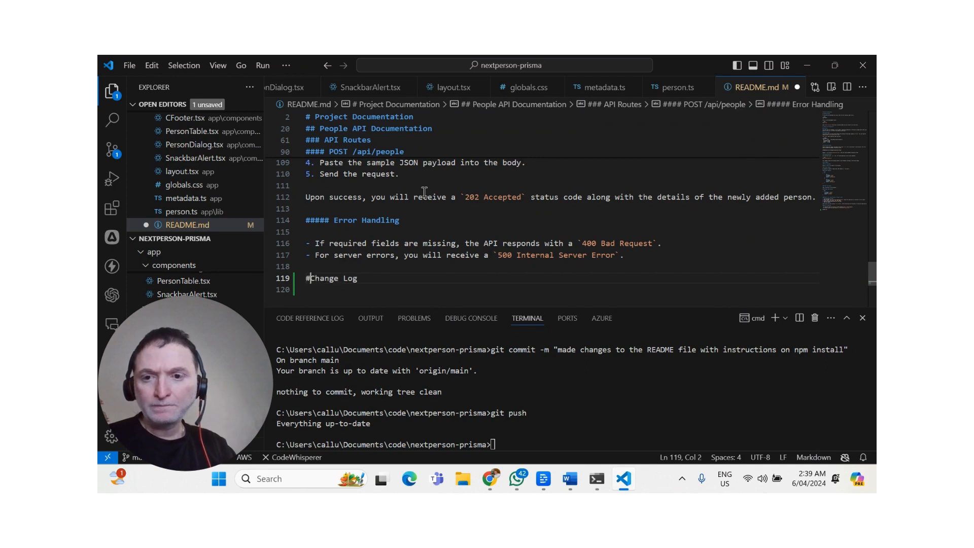
type("#")
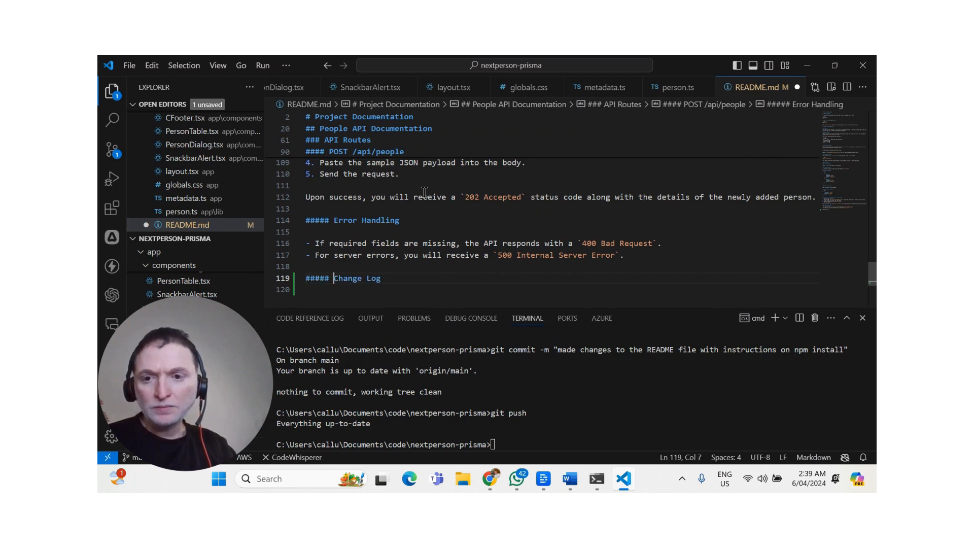
key("End")
key("ctrl+s")
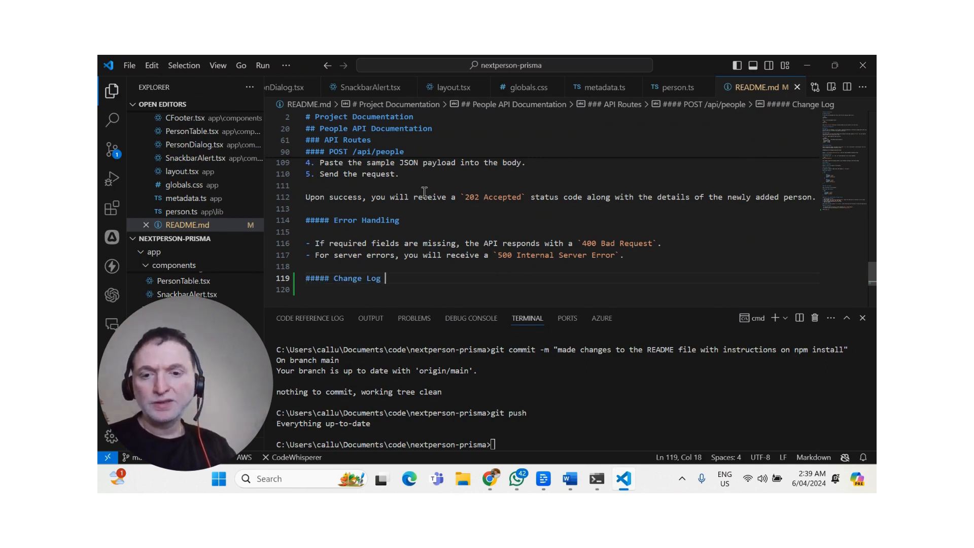
Stage all changes in the nextperson-prisma folder with git add.
left_click(605, 414)
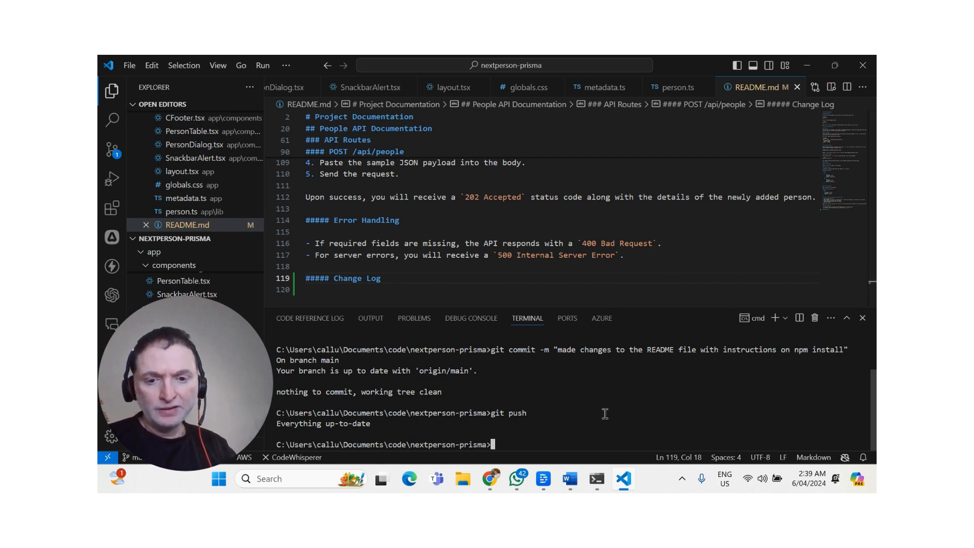
key("ctrl+l")
key("BackSpace")
type("git ")
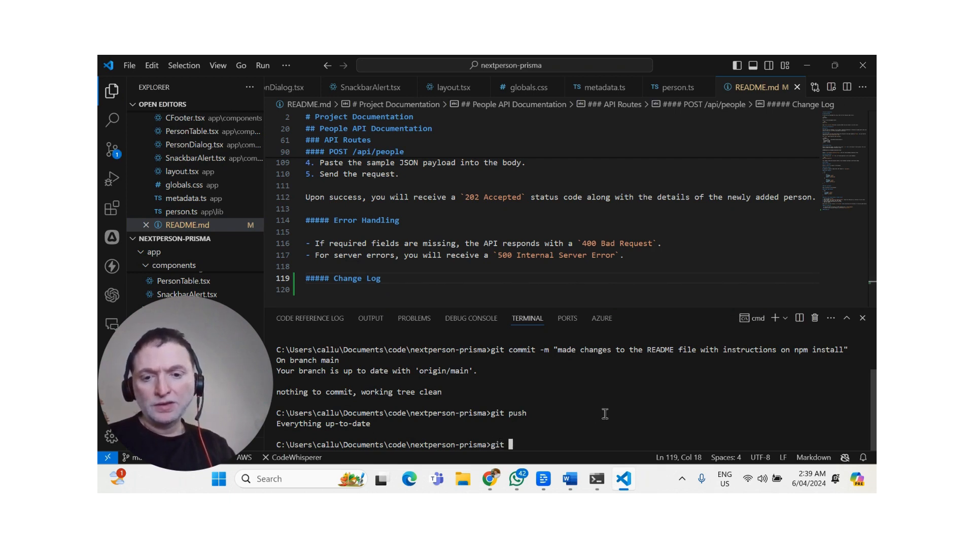
type("add .")
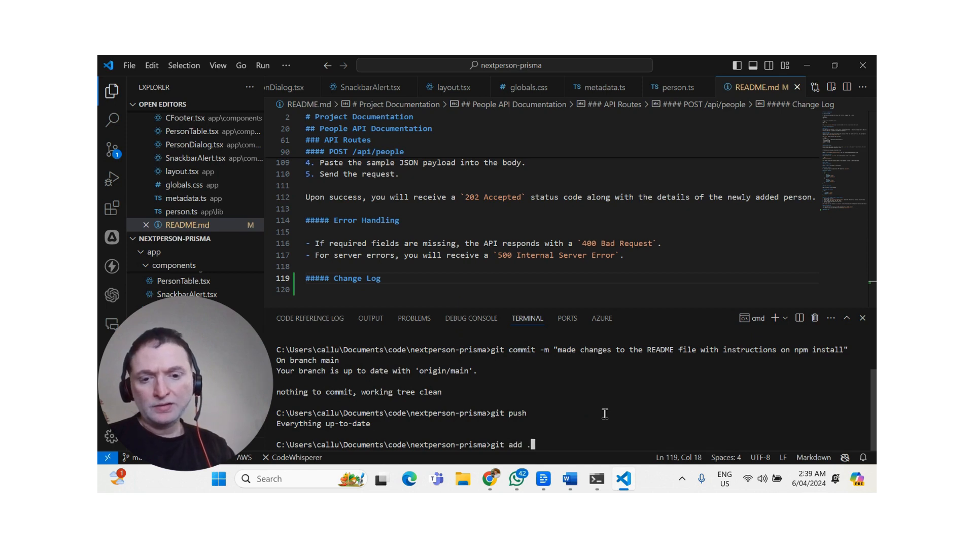
key("Return")
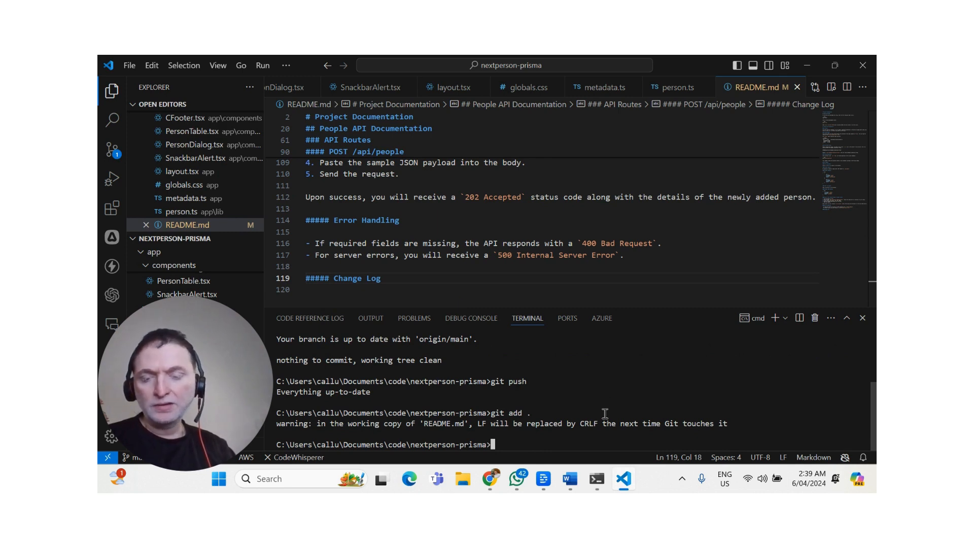
Commit the staged changes with the message "added information on the README about npm install" and push them with git push.
type("git add")
key("BackSpace")
key("BackSpace")
key("BackSpace")
key("BackSpace")
type("commit -m \"")
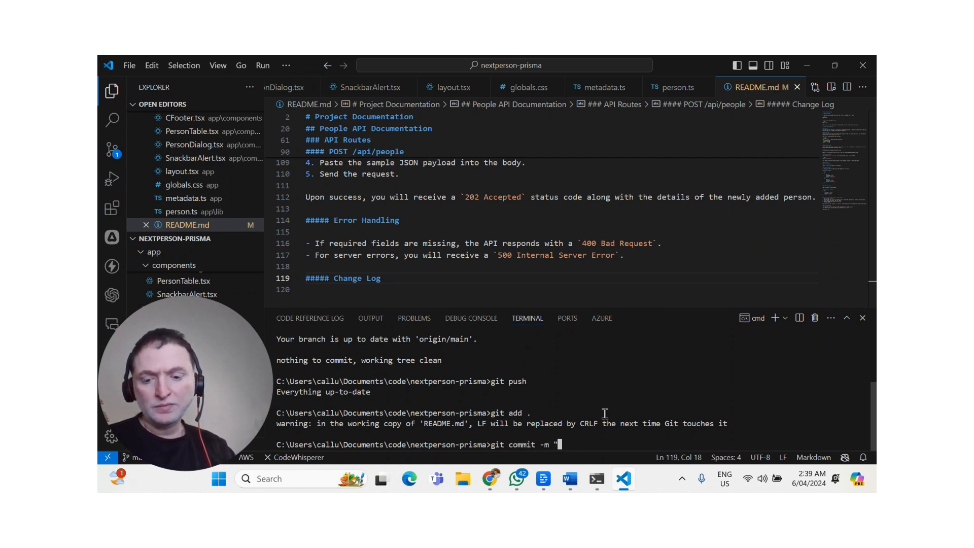
type("ch")
key("BackSpace")
key("BackSpace")
type("added information on the README")
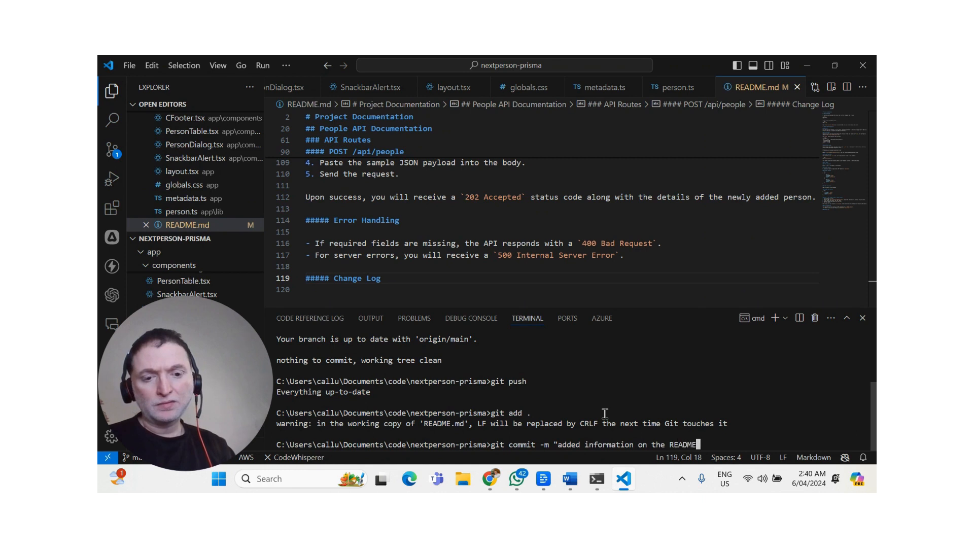
type(" about")
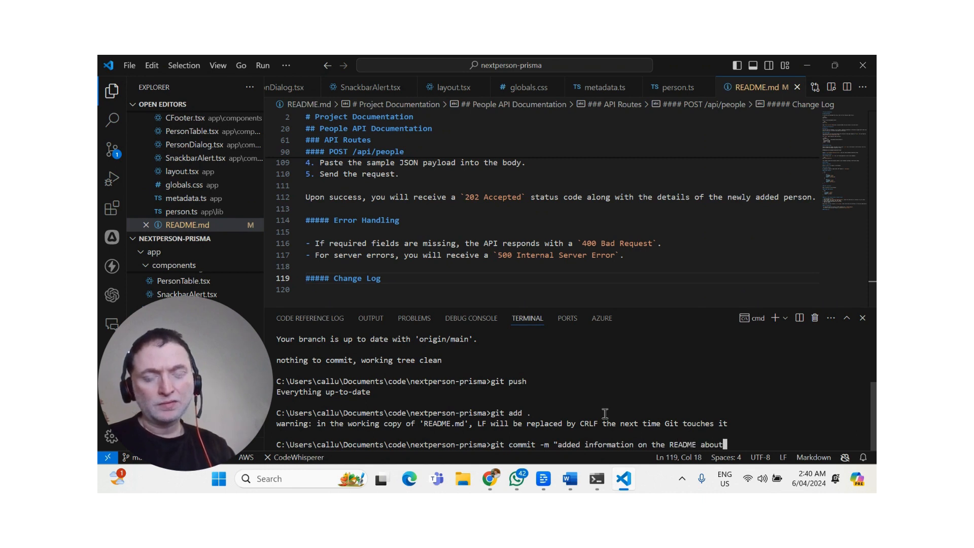
type(" npm install\"")
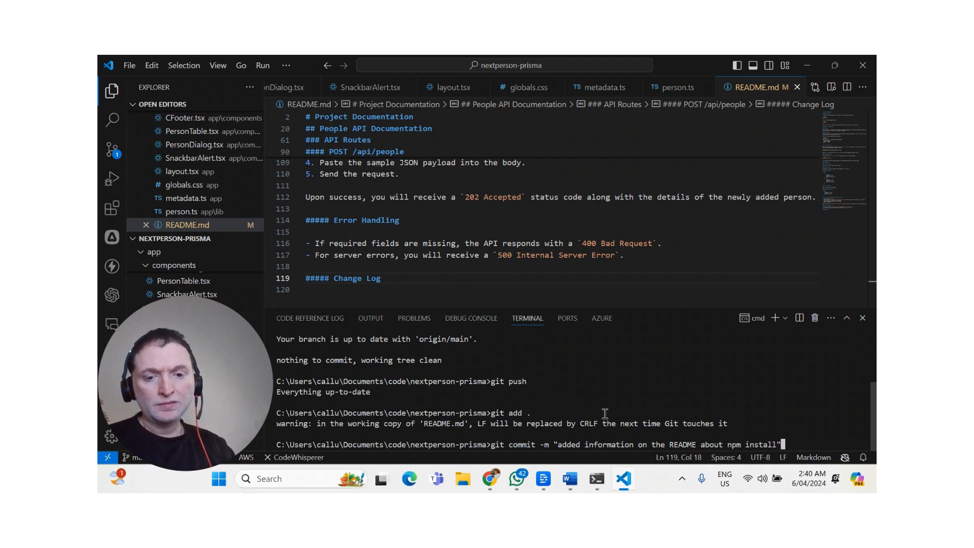
key("Return")
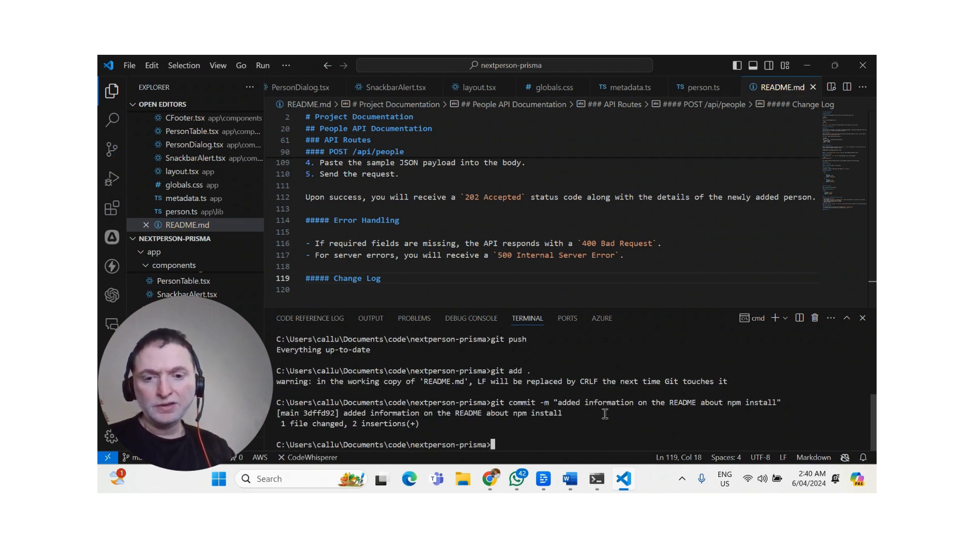
type("git push")
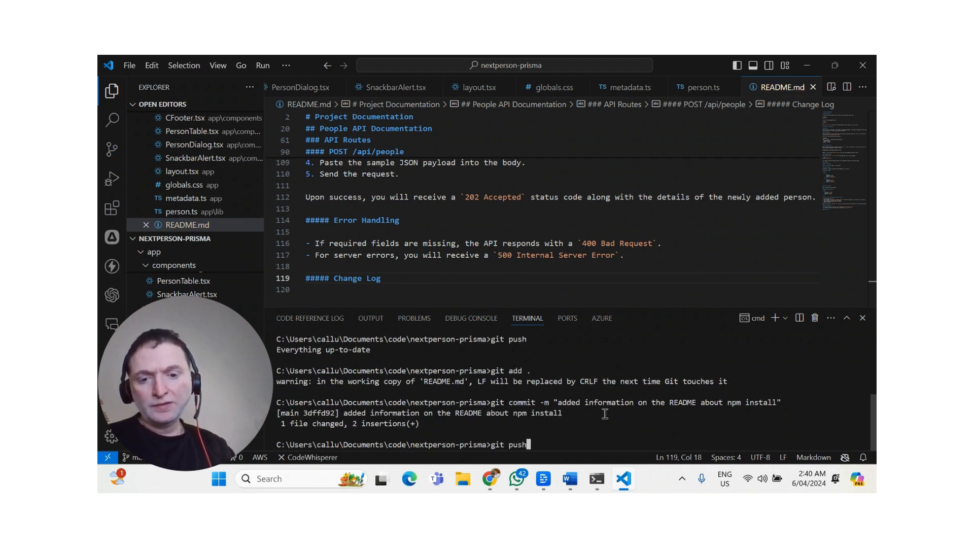
key("Return")
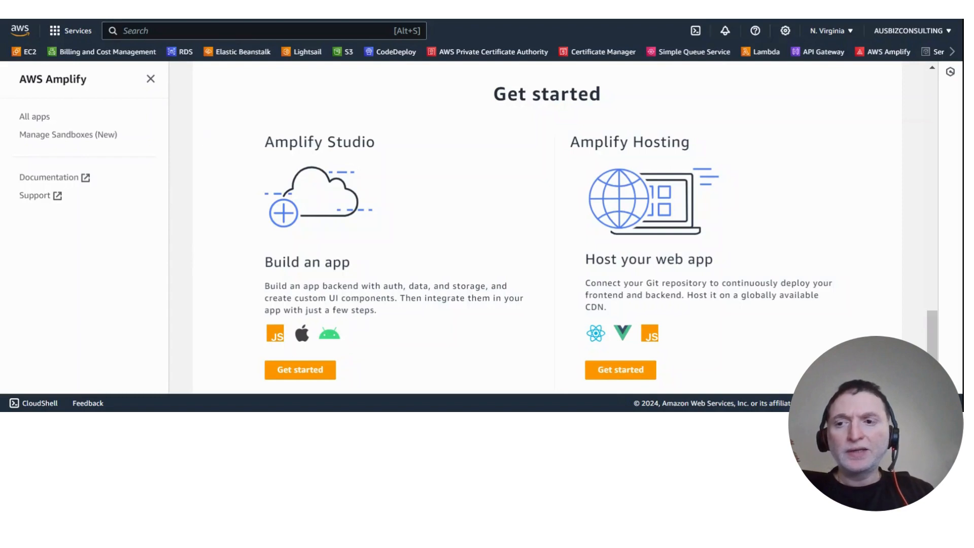
In the AWS console, search for "Amplify" and open the AWS Amplify service.
key("alt+s")
type("A")
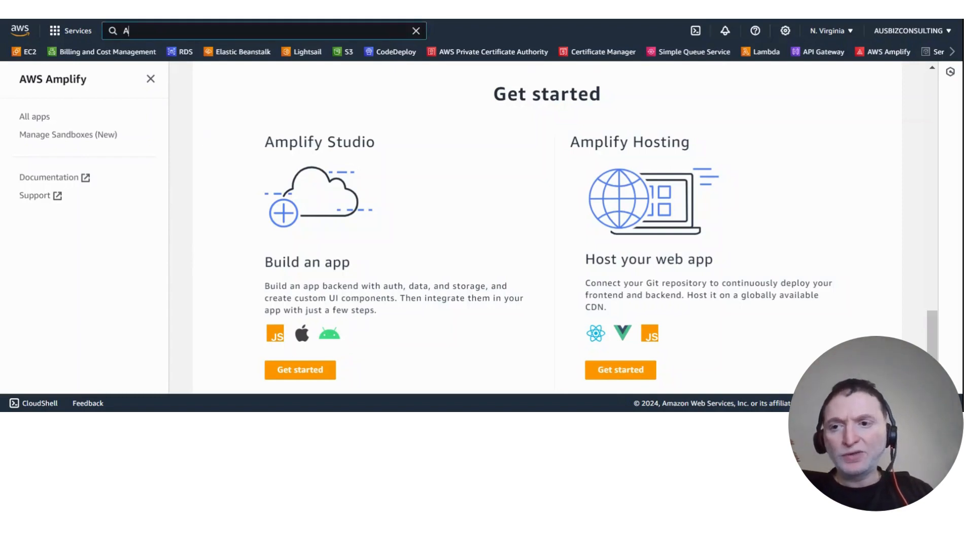
type("mplify")
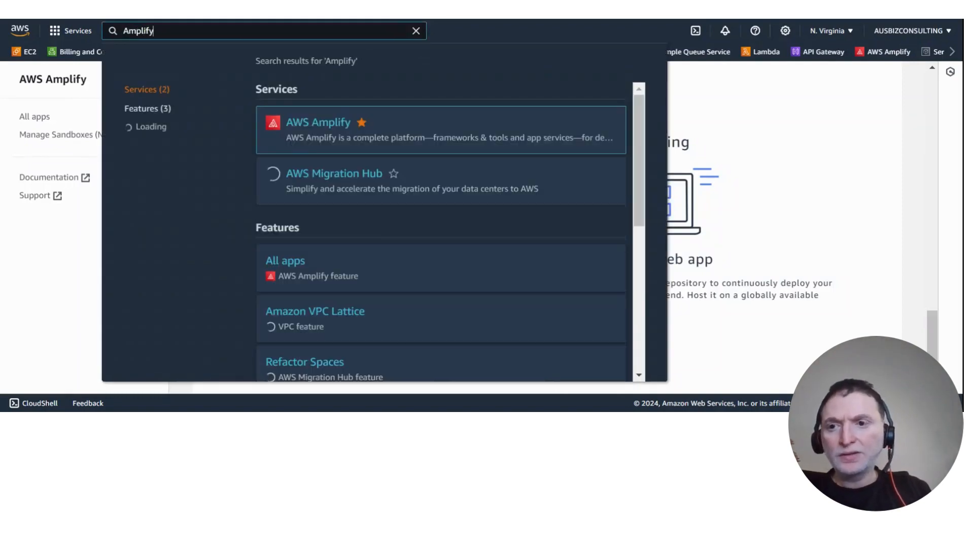
left_click(311, 126)
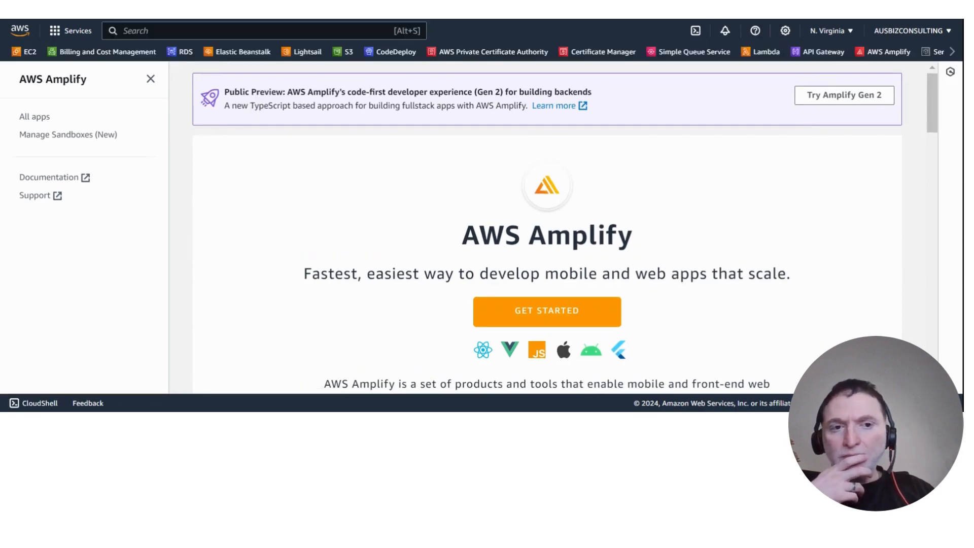
Start hosting a web app with Amplify Hosting, using GitHub as the source of the existing code.
left_click(559, 316)
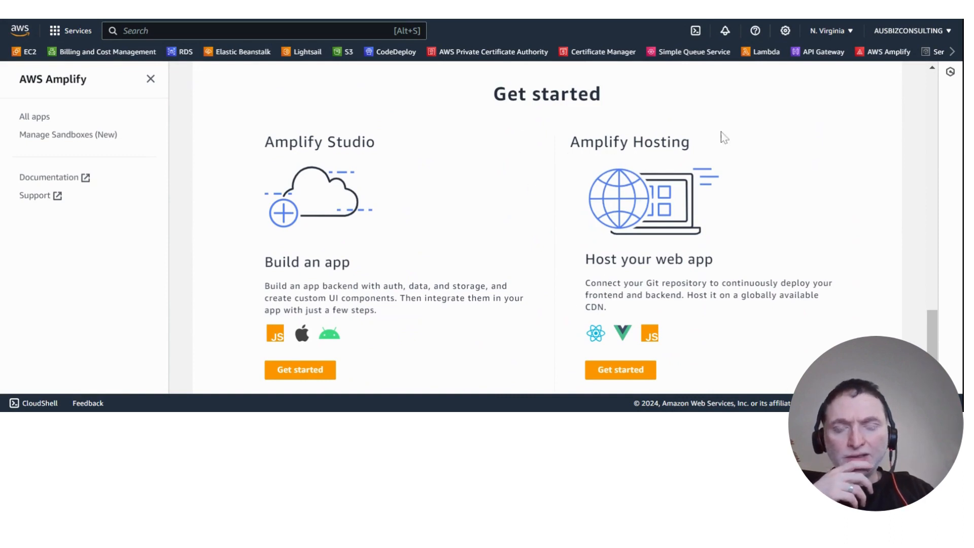
left_click(621, 371)
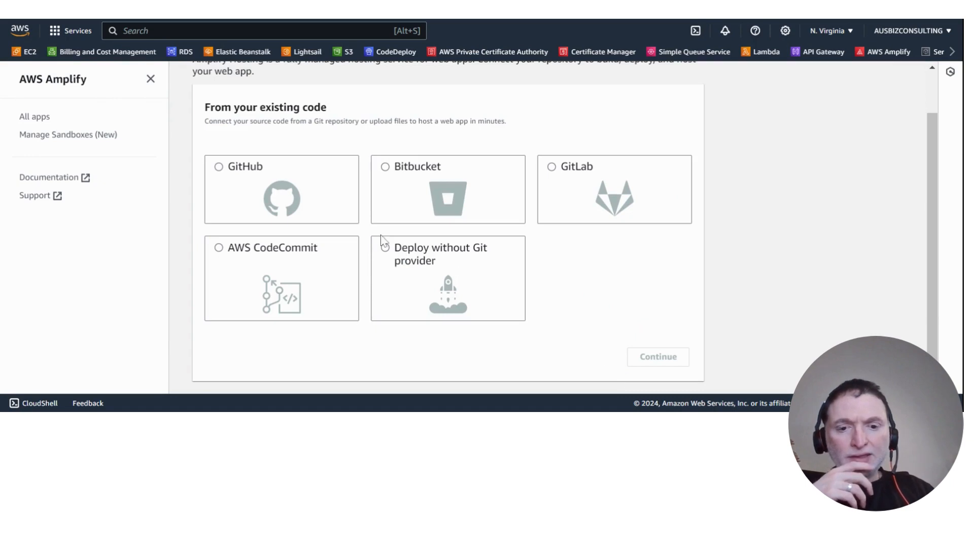
left_click(246, 172)
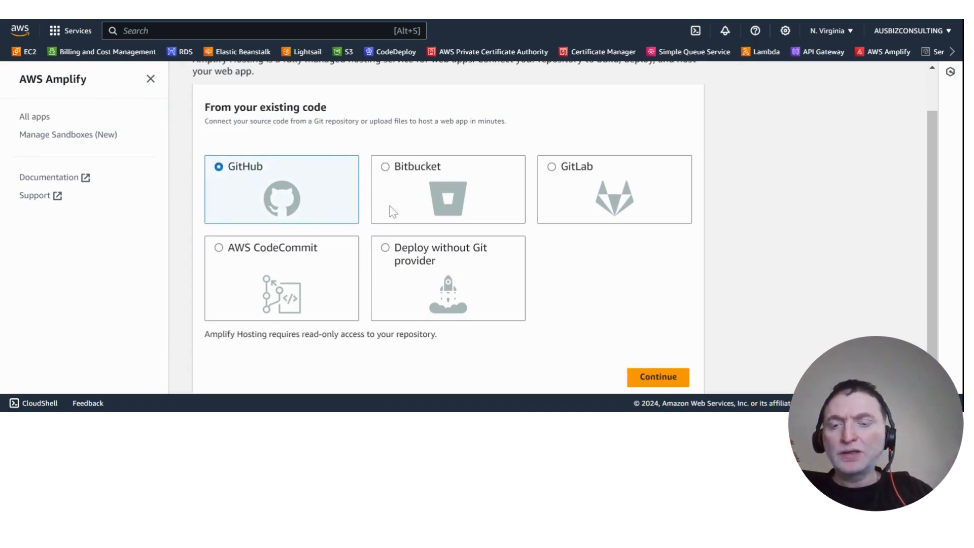
left_click(669, 383)
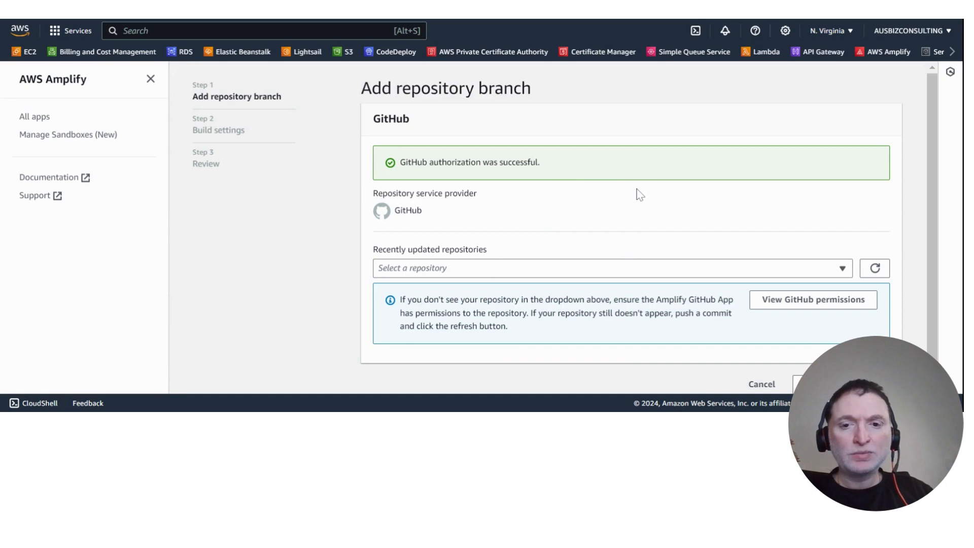
Select the nextperson-prisma repository and keep main as the branch to deploy.
left_click(842, 270)
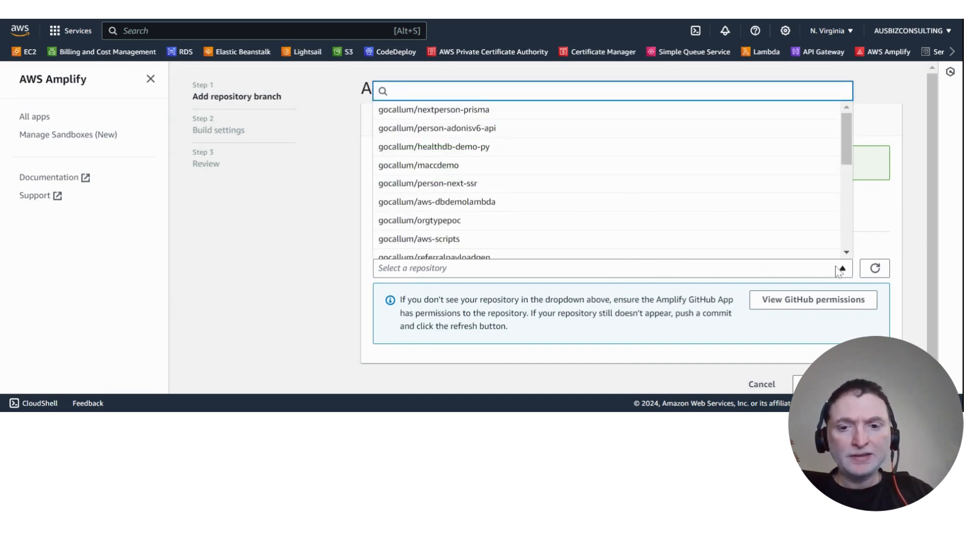
left_click(496, 118)
scroll(847, 219, "down", 2)
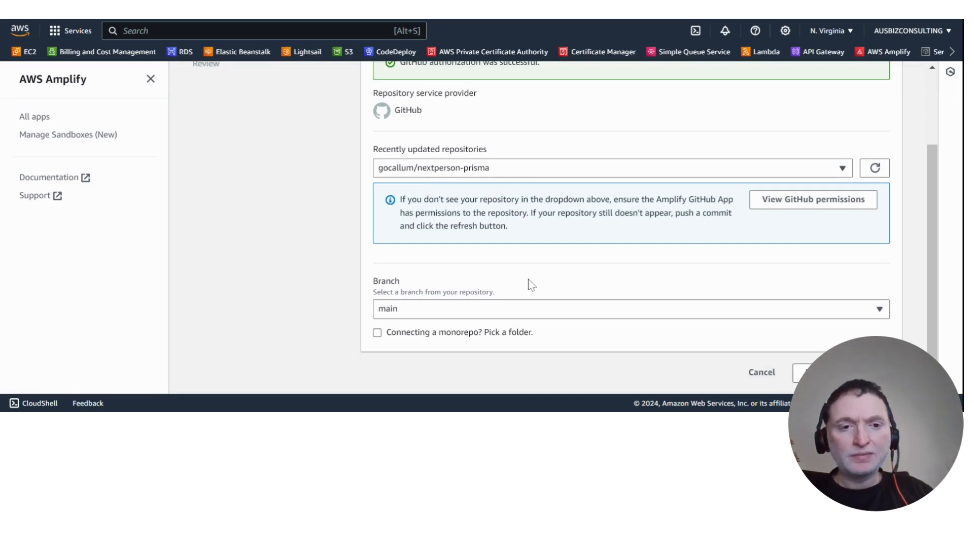
left_click(860, 317)
left_click(861, 317)
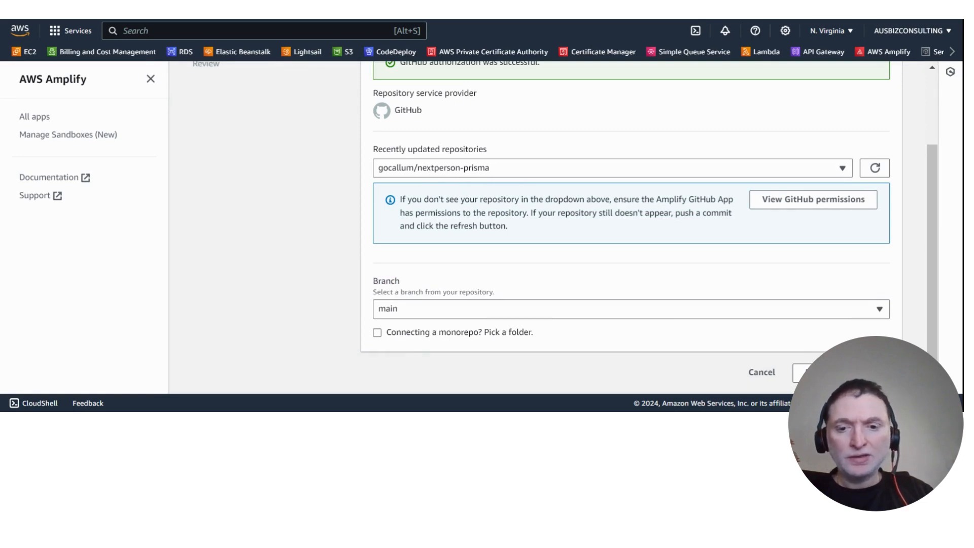
Continue to the build settings and check the auto-detected build and test configuration for the nextperson-prisma app.
left_click(881, 372)
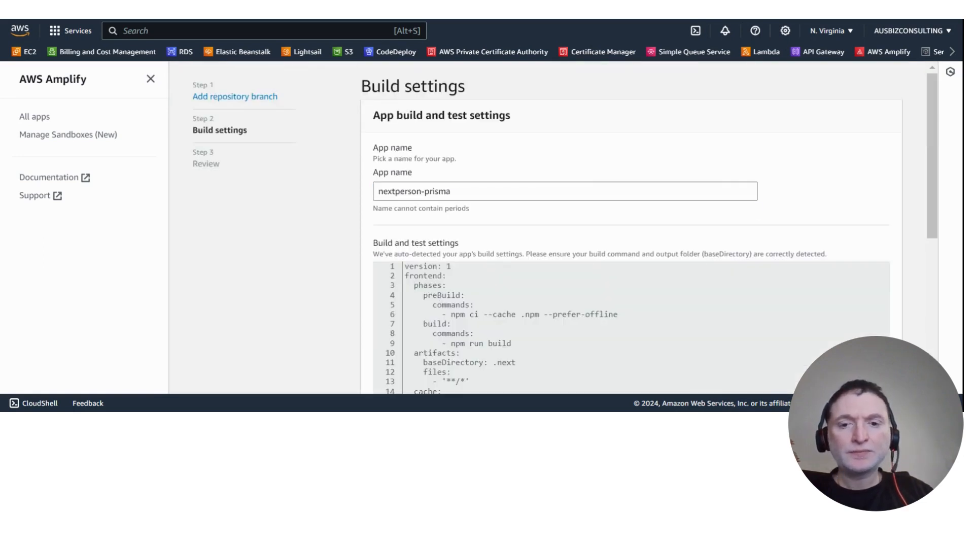
scroll(852, 169, "down", 1)
scroll(852, 169, "down", 5)
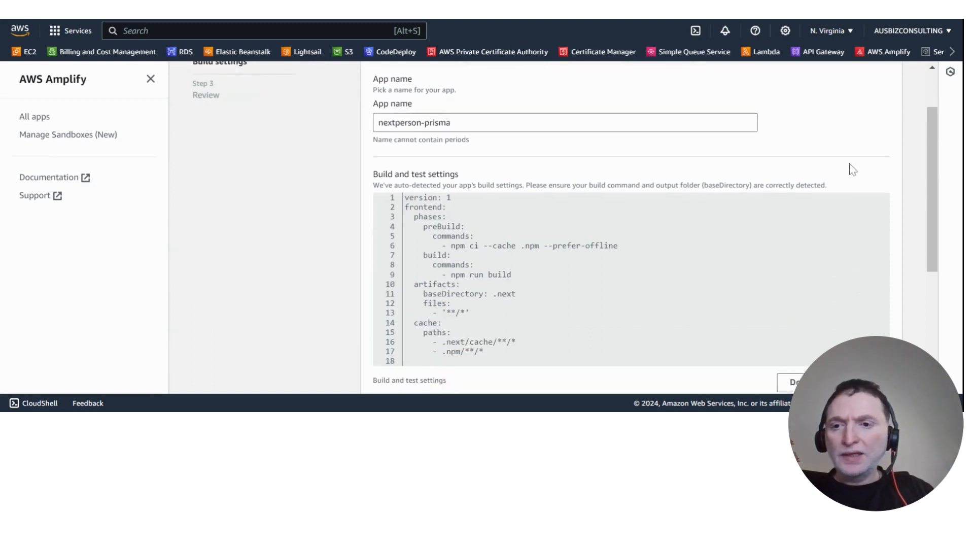
scroll(852, 169, "up", 4)
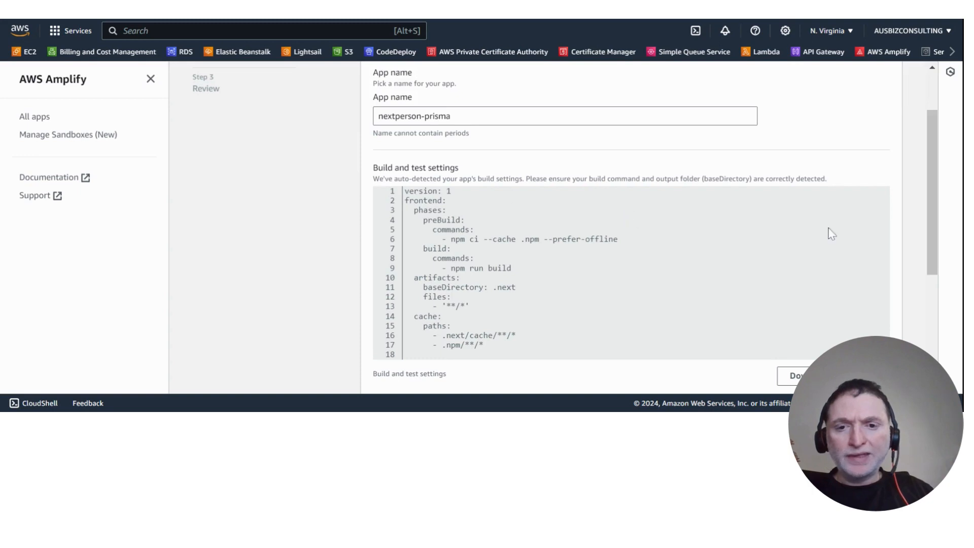
scroll(824, 234, "down", 5)
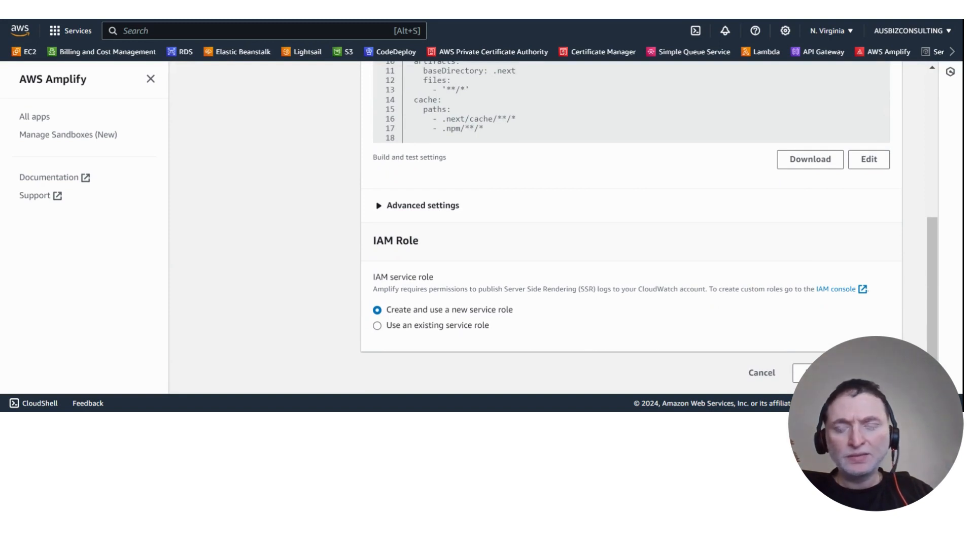
Set the custom build image to node:20.9.0 in the advanced settings, keep creating a new service role, and continue to the review.
left_click(435, 205)
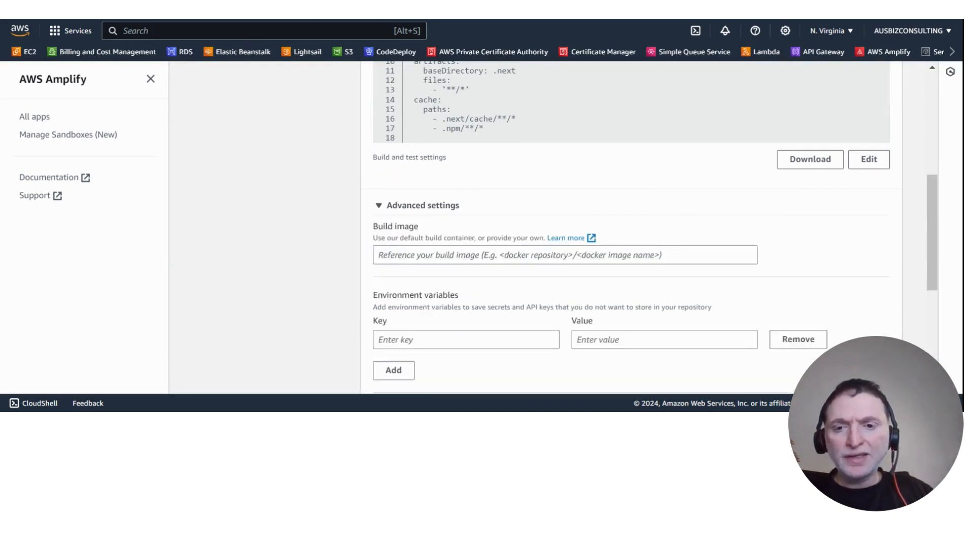
left_click(564, 255)
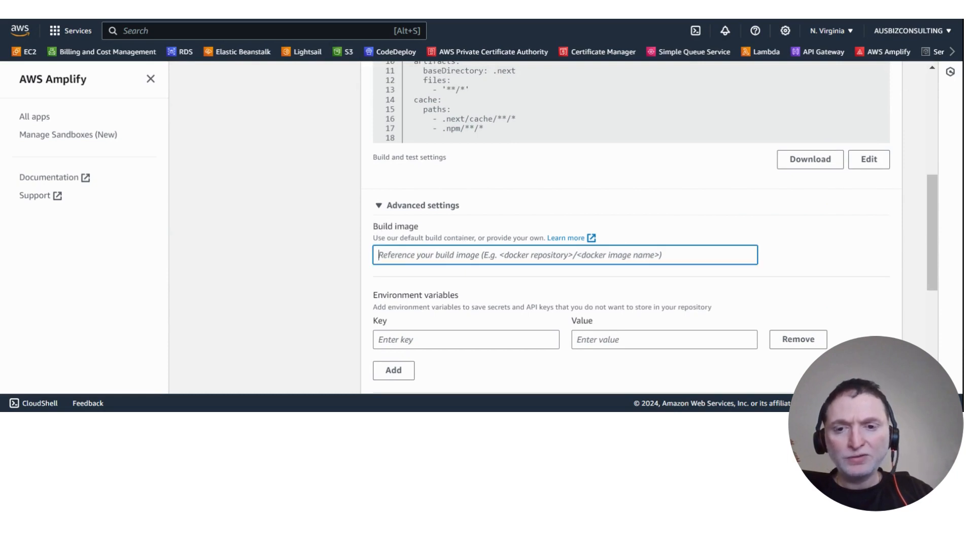
type("node:20.9.0")
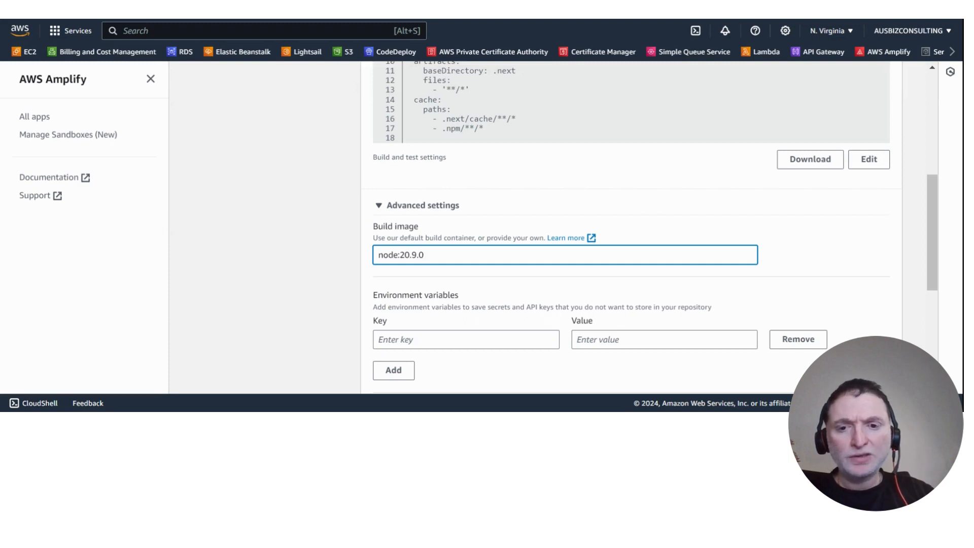
left_click(873, 260)
scroll(875, 260, "down", 2)
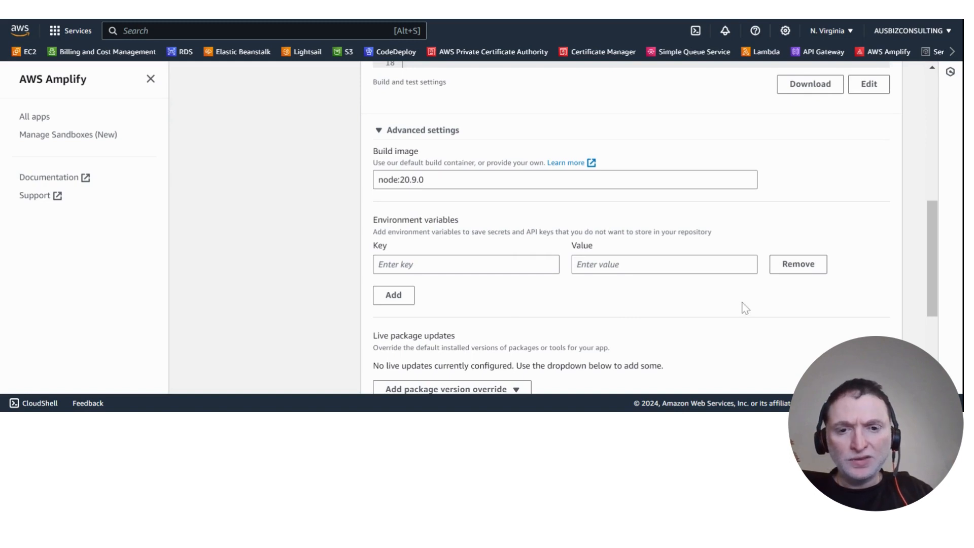
scroll(744, 308, "down", 4)
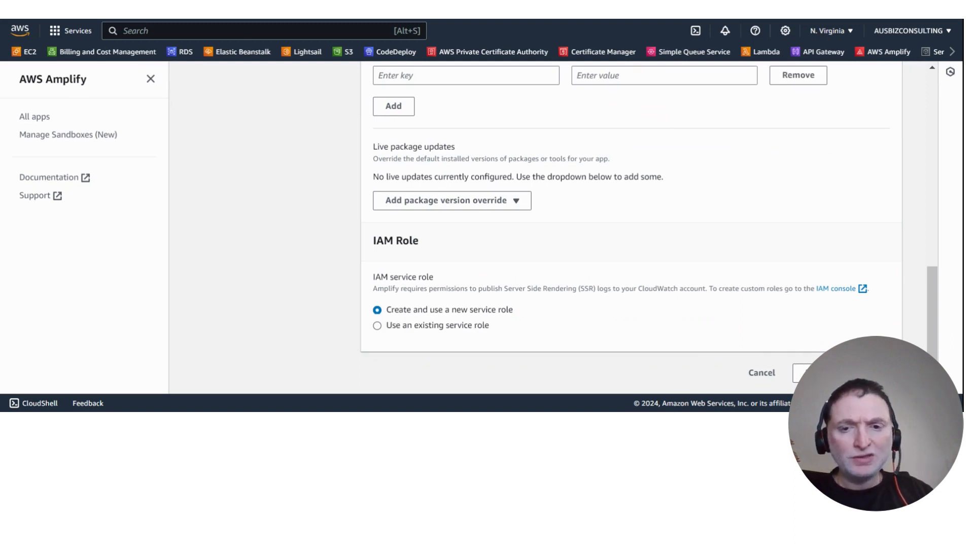
left_click(812, 373)
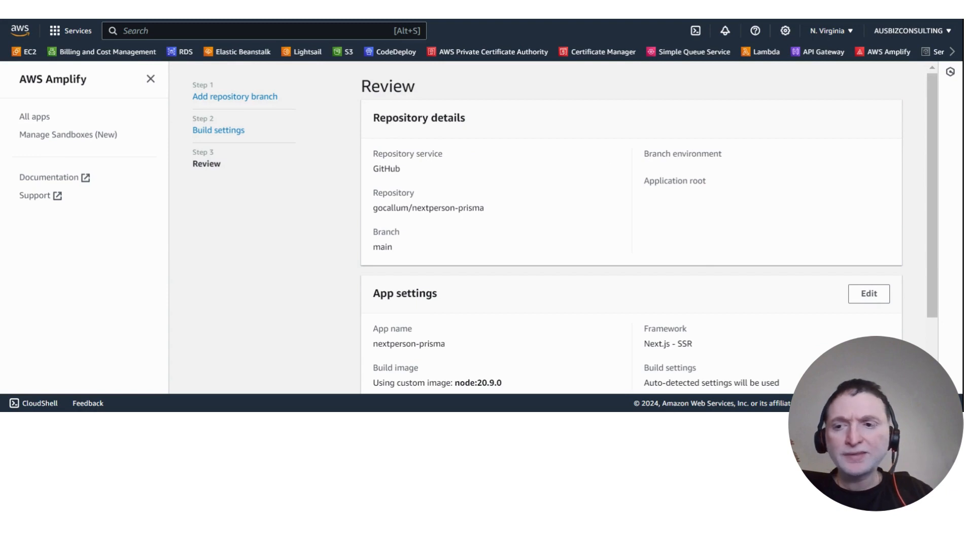
Review the repository and app settings, then save and deploy nextperson-prisma and view the main branch's deployment progress.
scroll(771, 330, "down", 3)
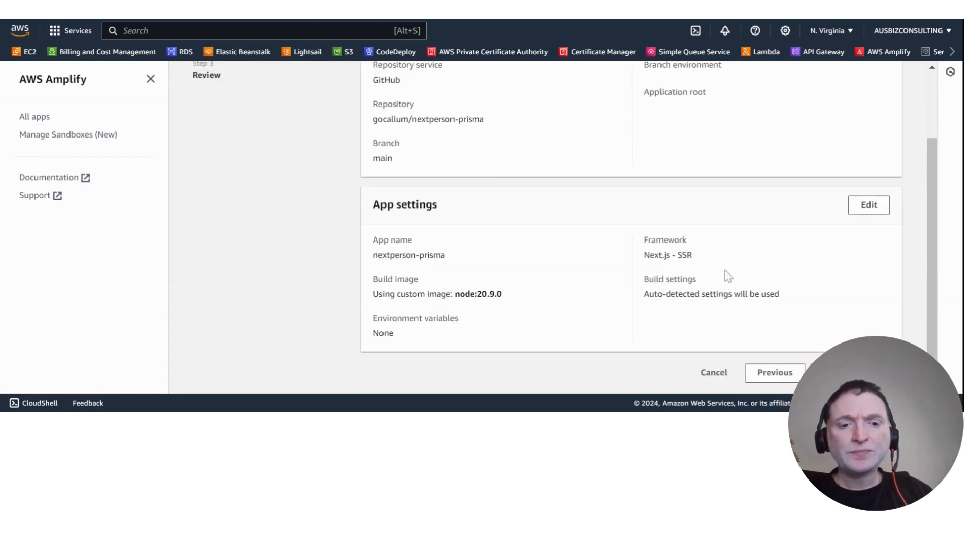
left_click(856, 373)
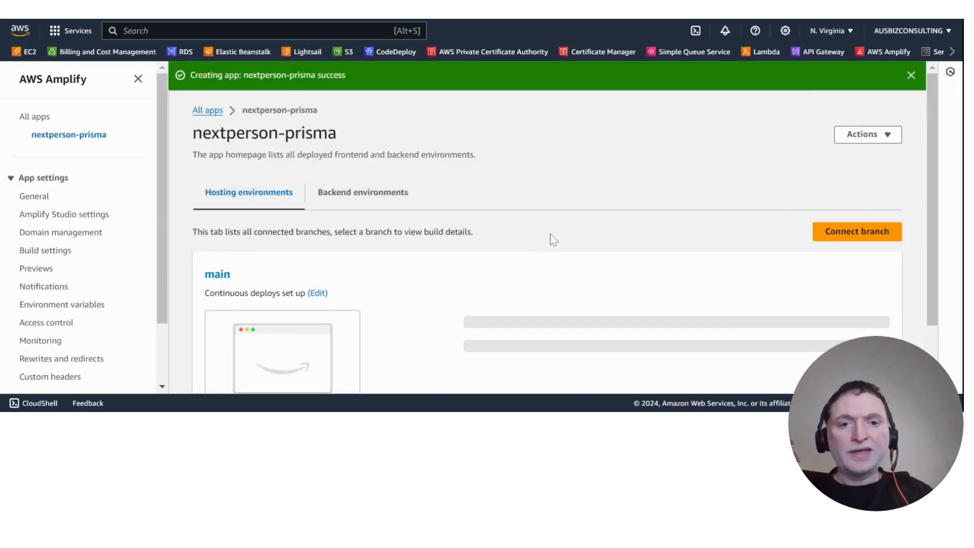
scroll(702, 200, "down", 2)
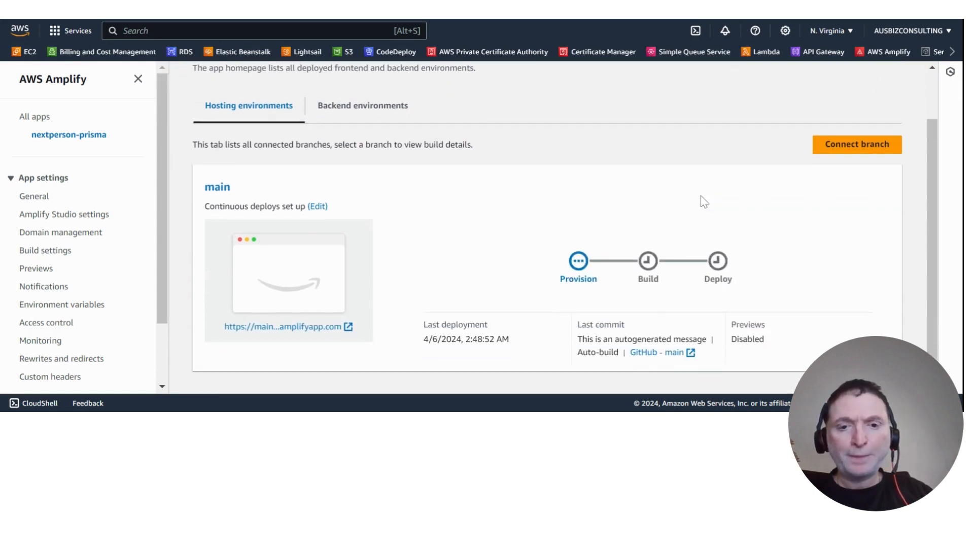